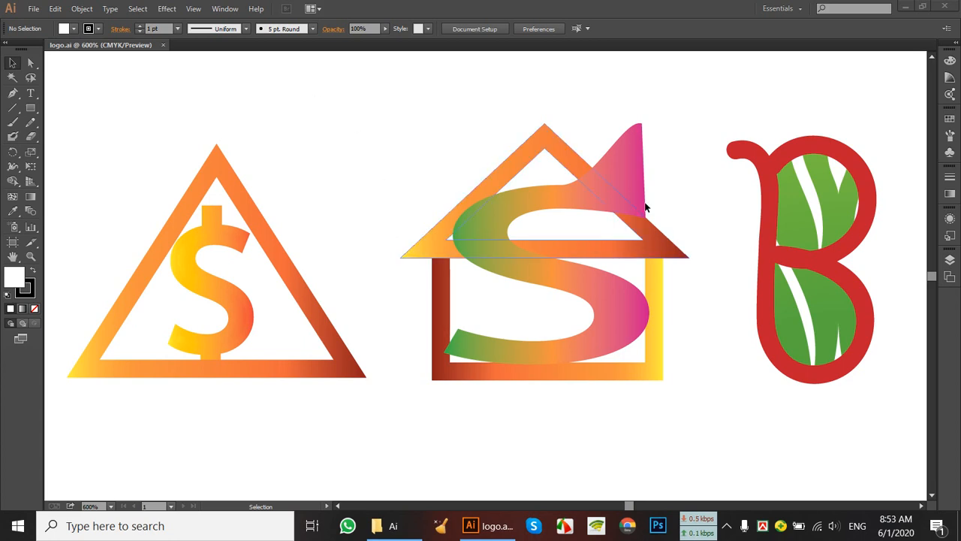
pyautogui.scroll(-3, 633, 162)
pyautogui.scroll(4, 728, 160)
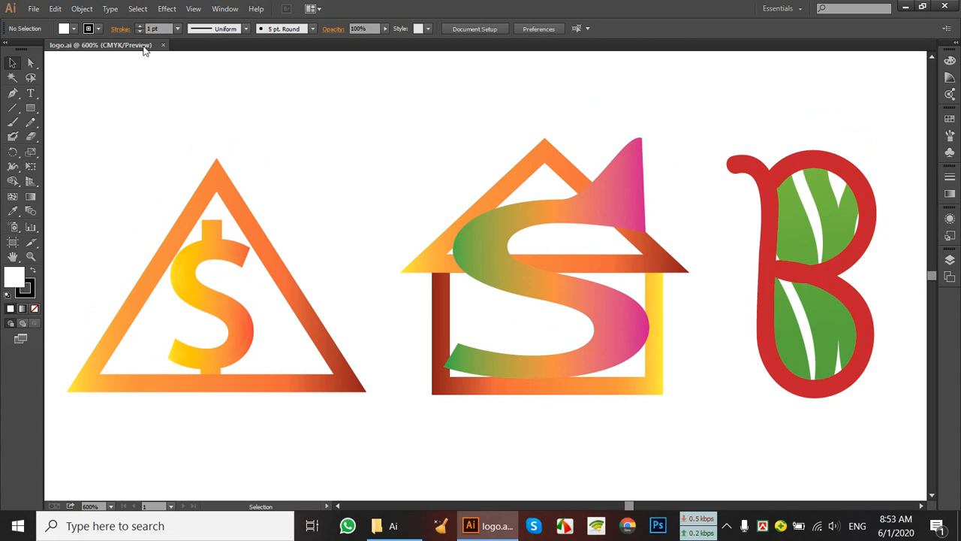
# Create a new landscape document with the A4 size preset
pyautogui.click(34, 8)
pyautogui.click(59, 24)
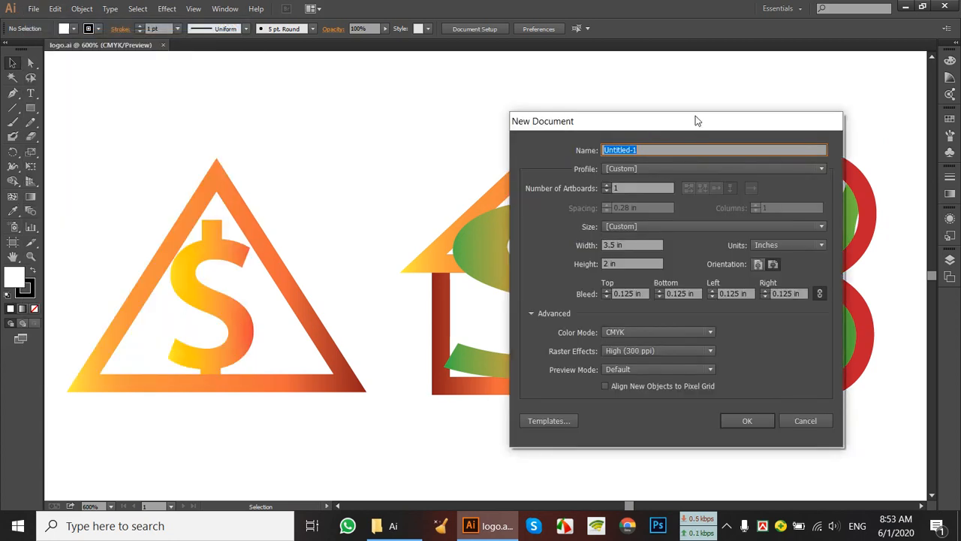
pyautogui.moveTo(698, 120); pyautogui.dragTo(395, 116)
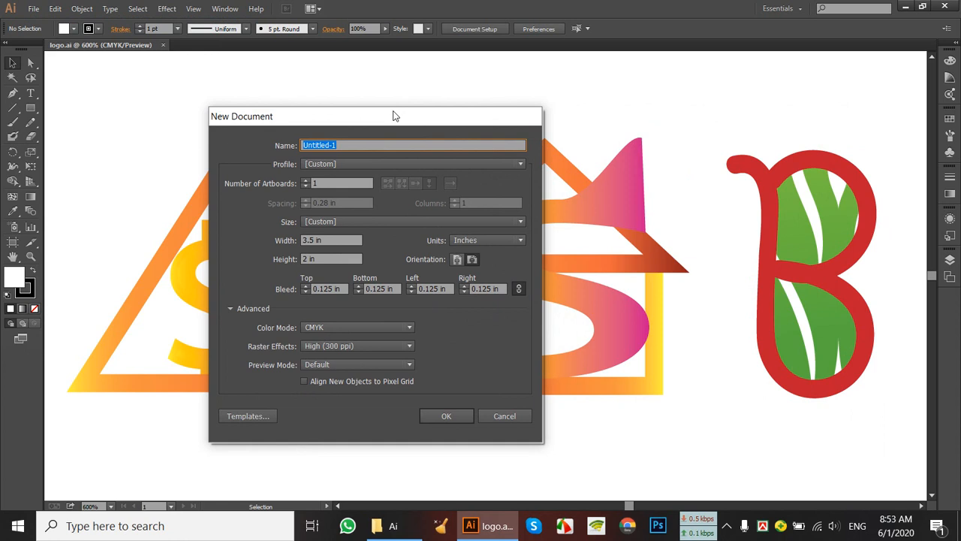
pyautogui.click(346, 221)
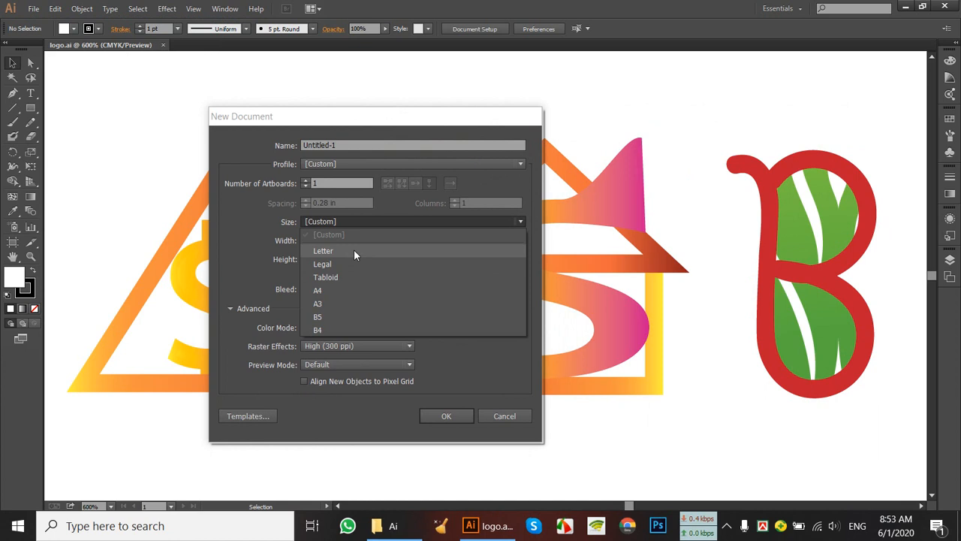
pyautogui.click(354, 289)
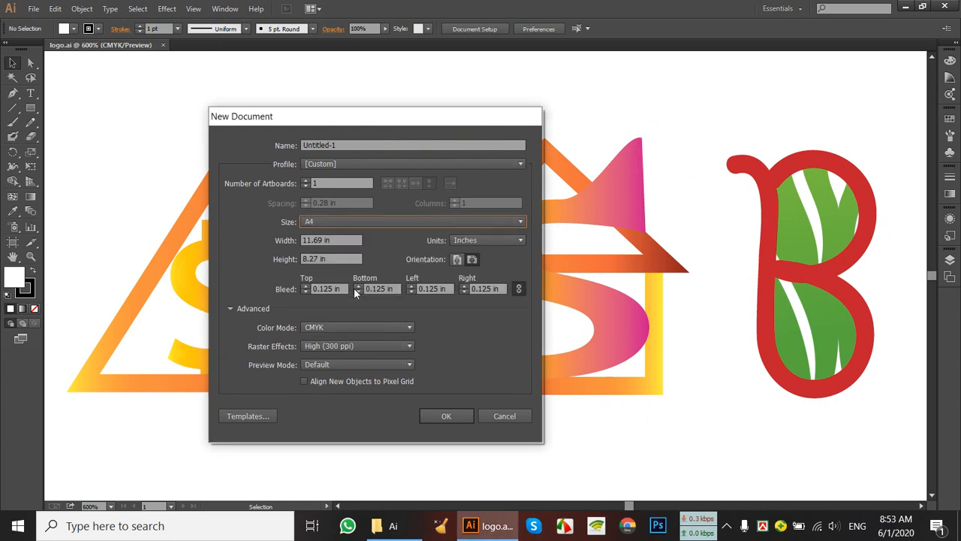
pyautogui.click(442, 416)
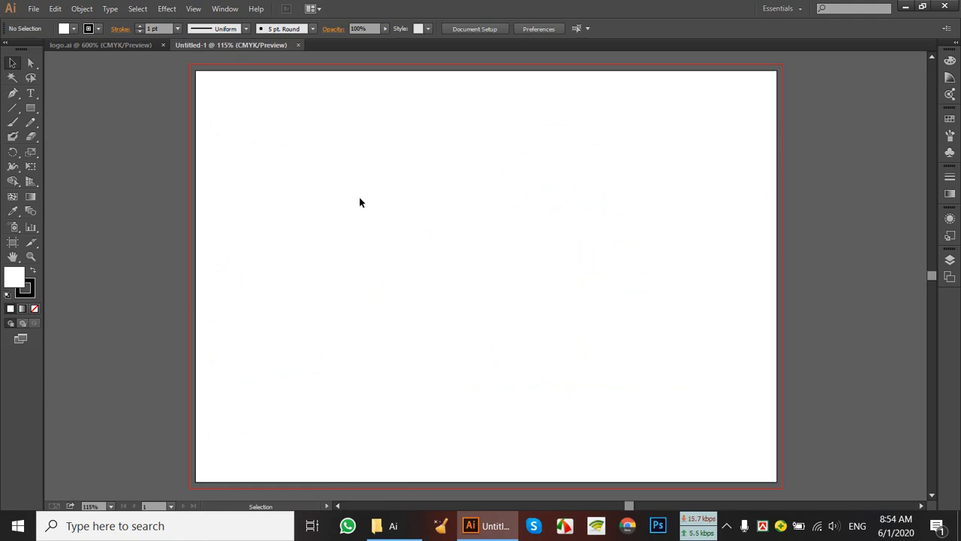
# View the sample logos in logo.ai and return to the untitled document
pyautogui.click(107, 46)
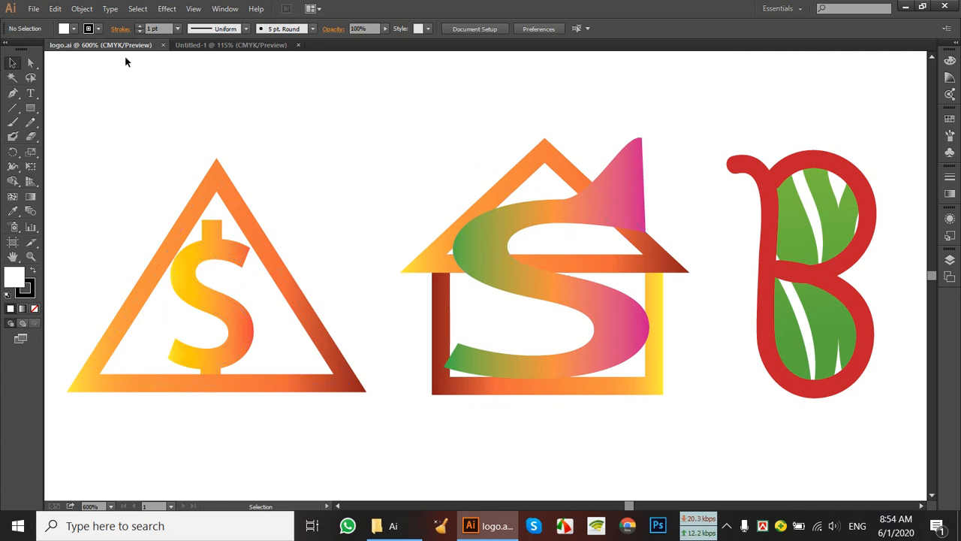
pyautogui.click(238, 47)
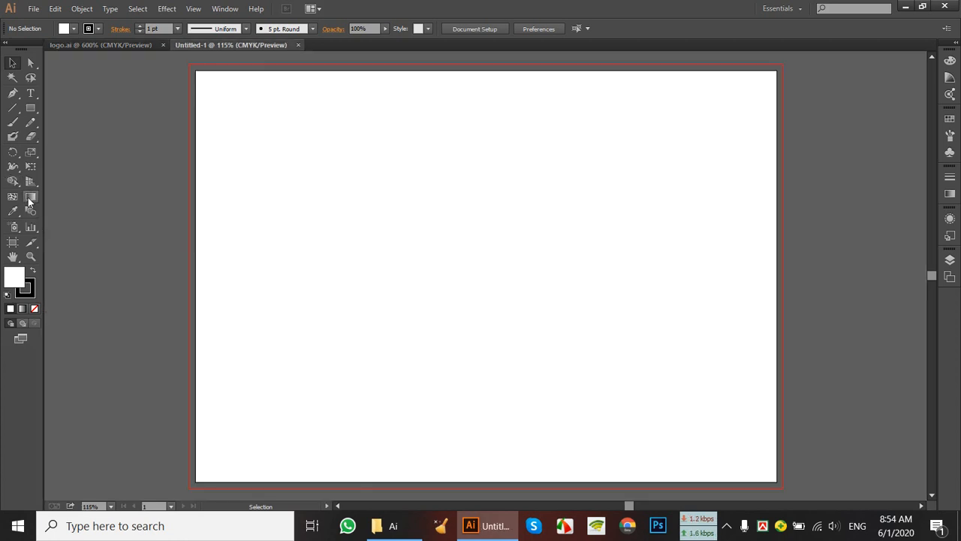
# Create a three-sided polygon with a 0.6944 in radius and scale it up proportionally to about 3.27 by 2.83 in
pyautogui.click(31, 109)
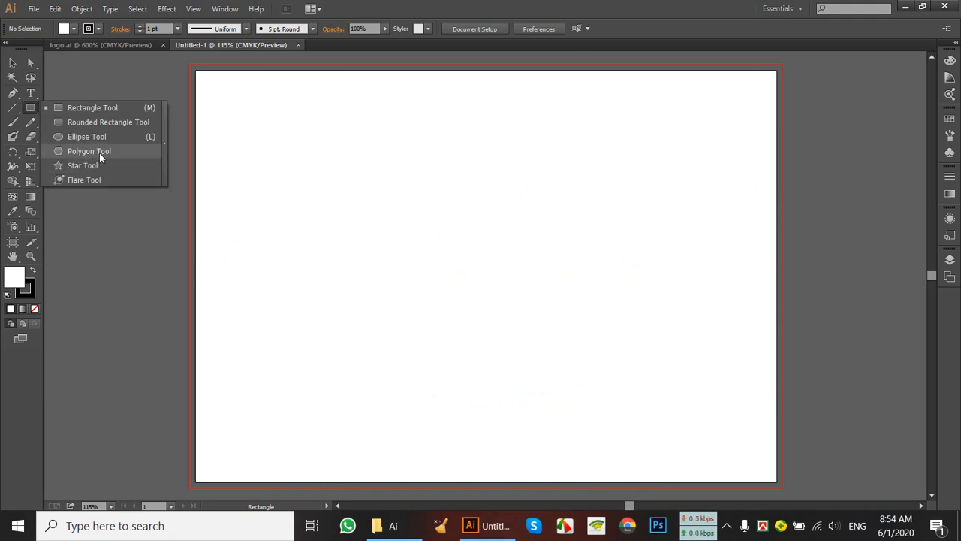
pyautogui.click(108, 152)
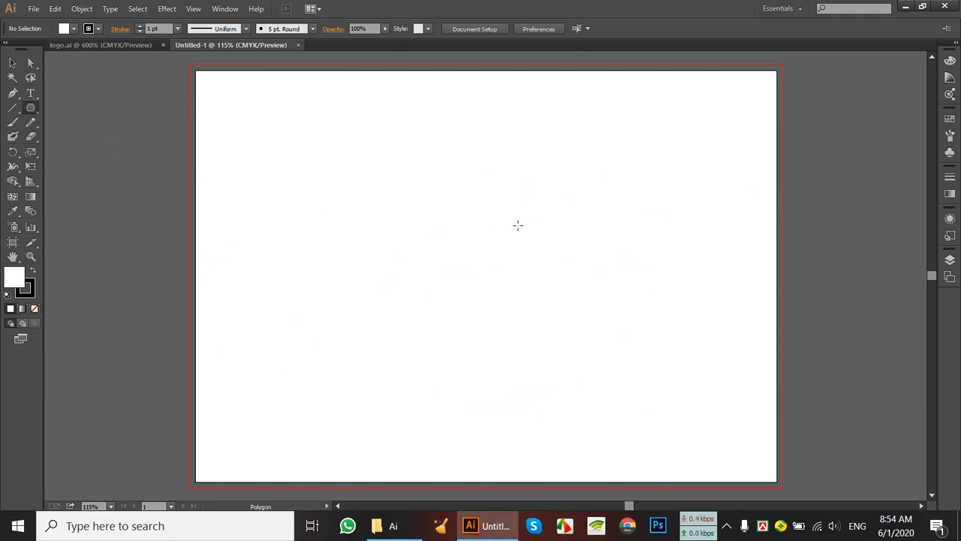
pyautogui.click(446, 214)
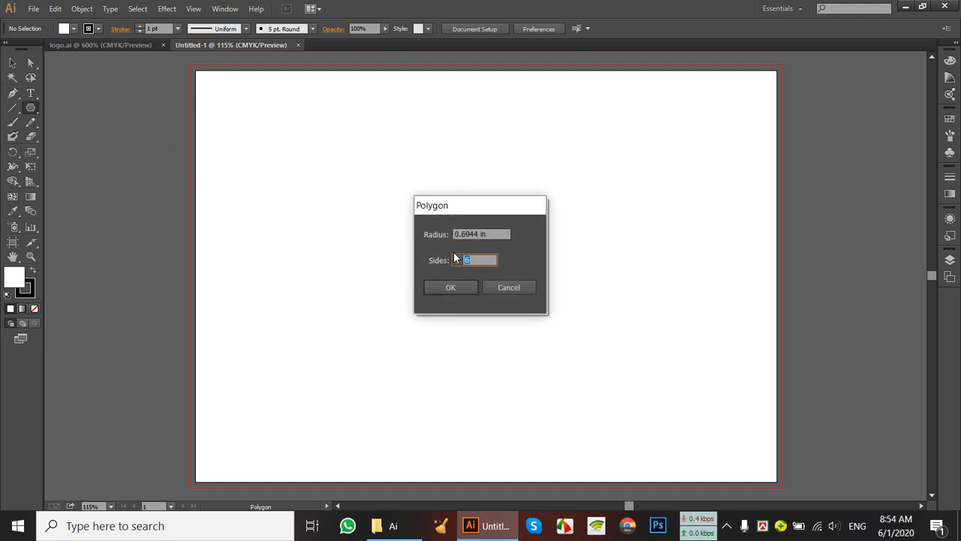
pyautogui.click(460, 292)
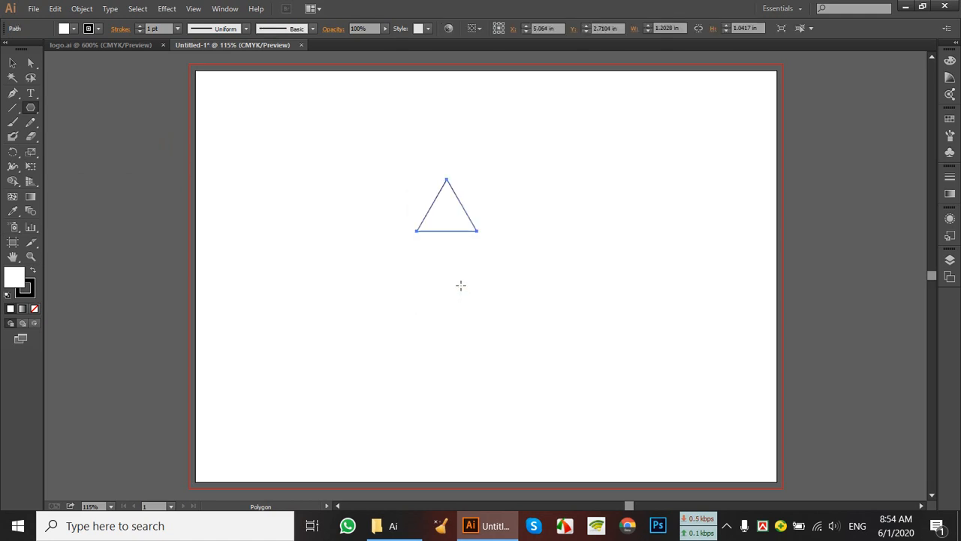
pyautogui.click(12, 63)
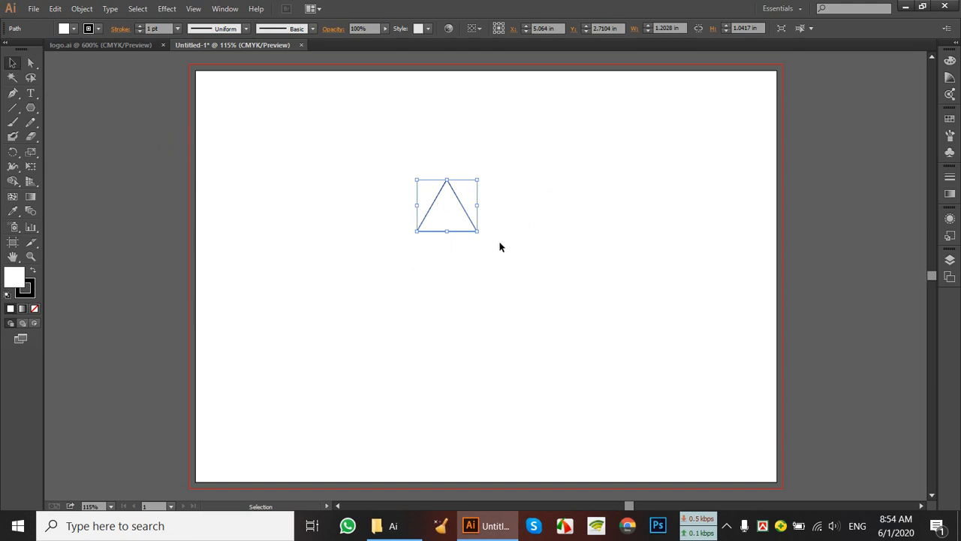
pyautogui.moveTo(478, 232); pyautogui.dragTo(618, 321)
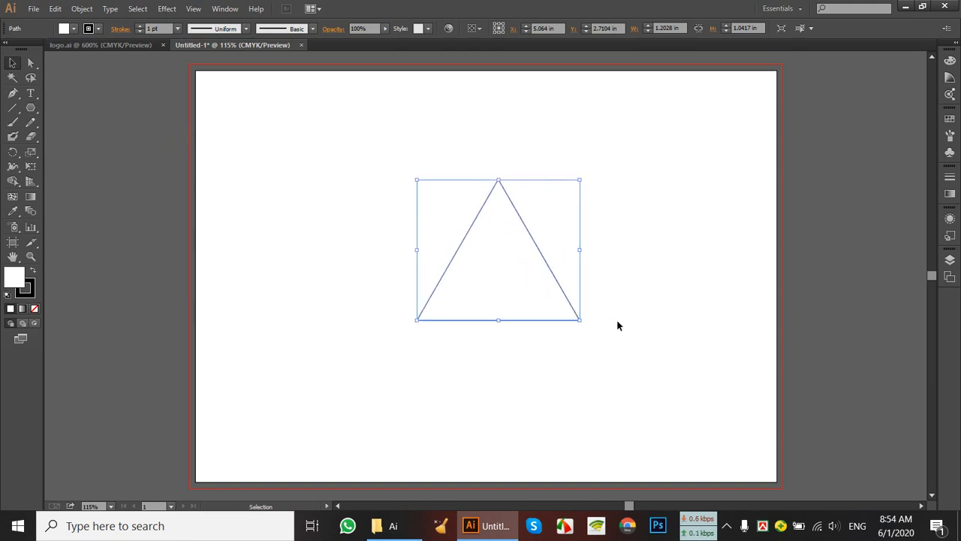
# Apply the yellow-to-orange gradient swatch to the triangle's stroke and set its fill to None
pyautogui.click(74, 30)
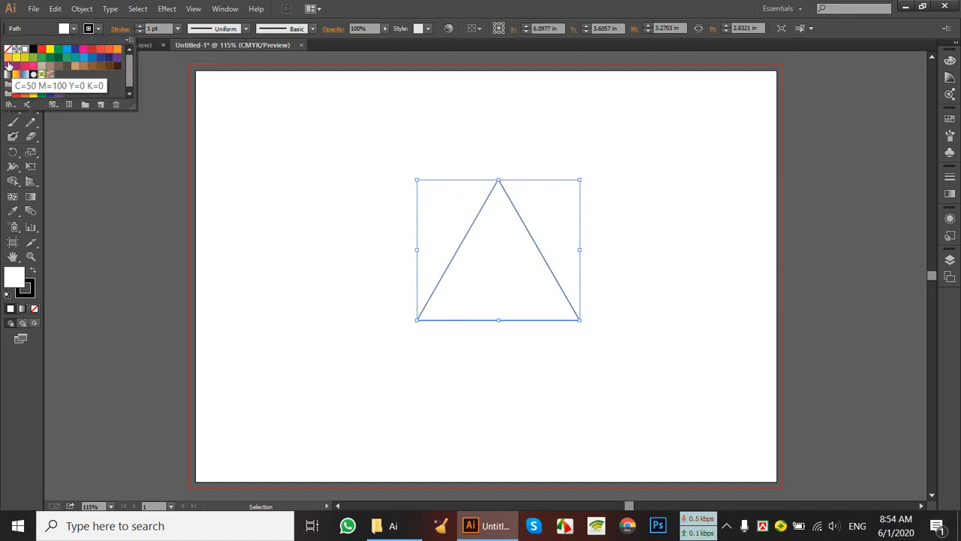
pyautogui.click(16, 78)
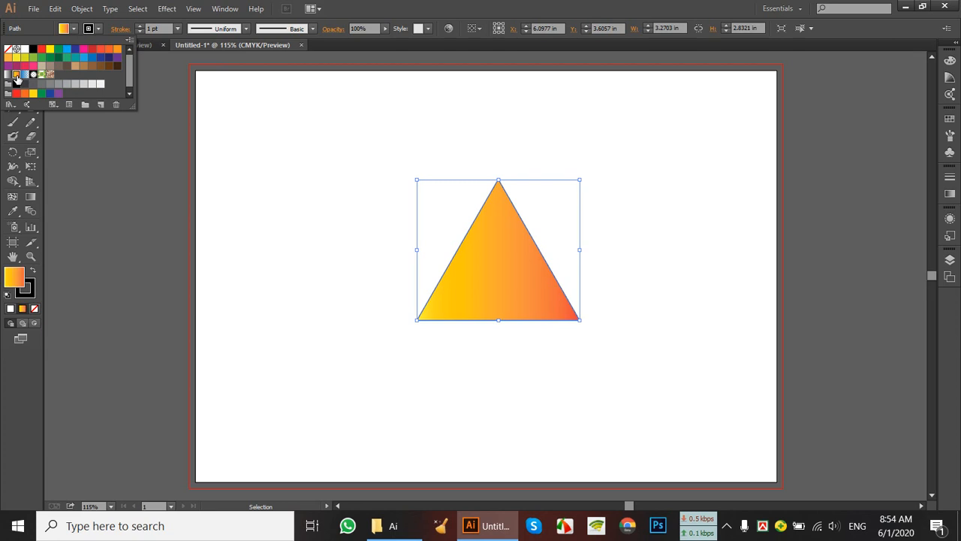
pyautogui.click(98, 28)
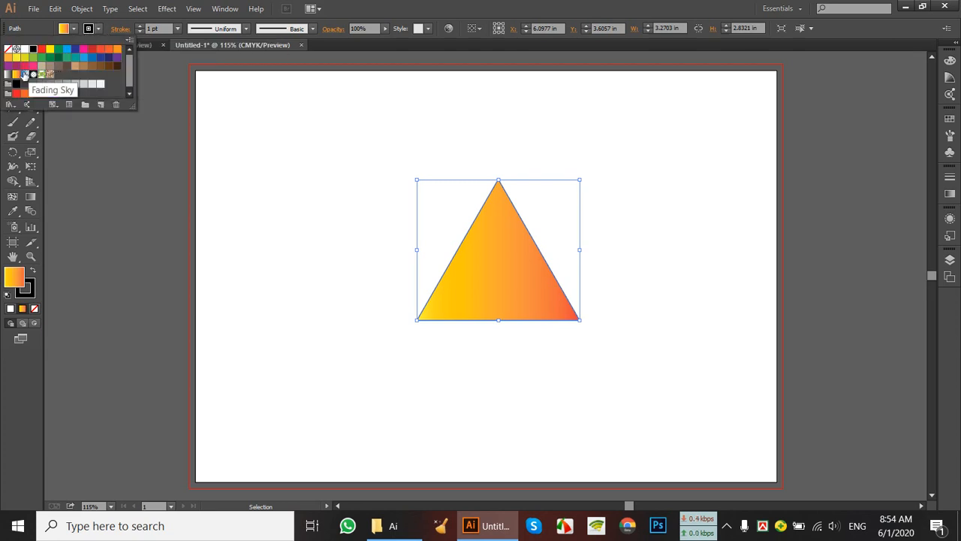
pyautogui.click(16, 74)
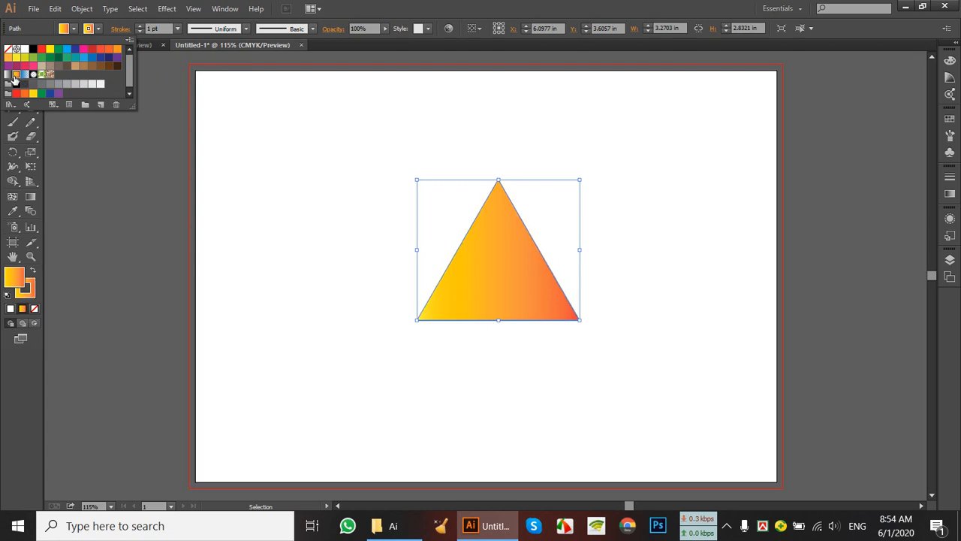
pyautogui.click(70, 30)
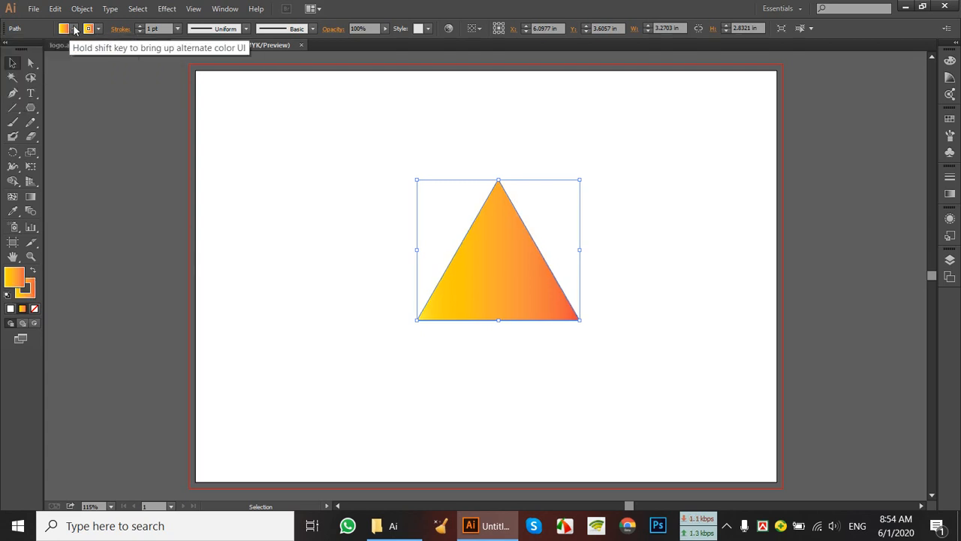
pyautogui.click(70, 30)
pyautogui.click(7, 49)
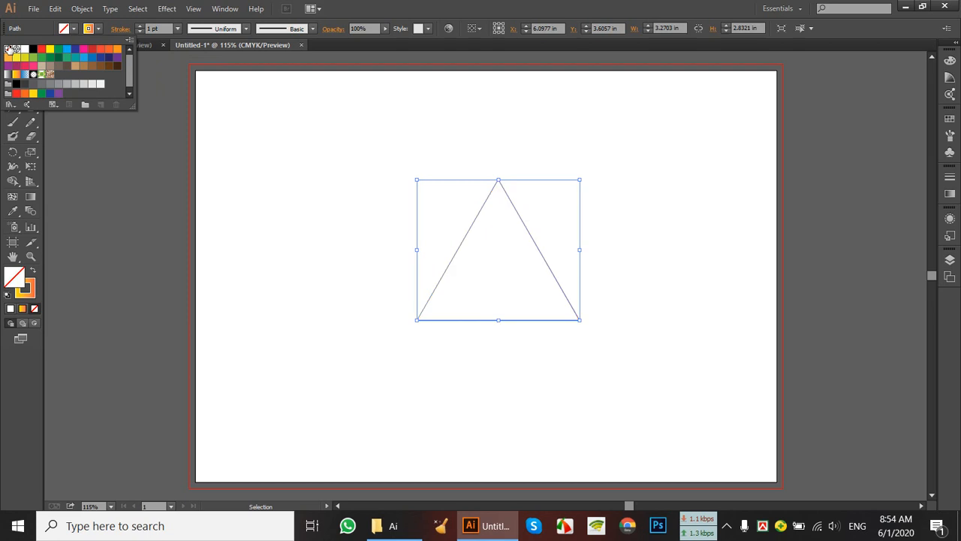
# Set the triangle's stroke weight to 16 pt and move it slightly down and left to the artboard's centre
pyautogui.click(140, 26)
pyautogui.click(140, 26)
pyautogui.click(140, 26)
pyautogui.click(141, 26)
pyautogui.click(141, 25)
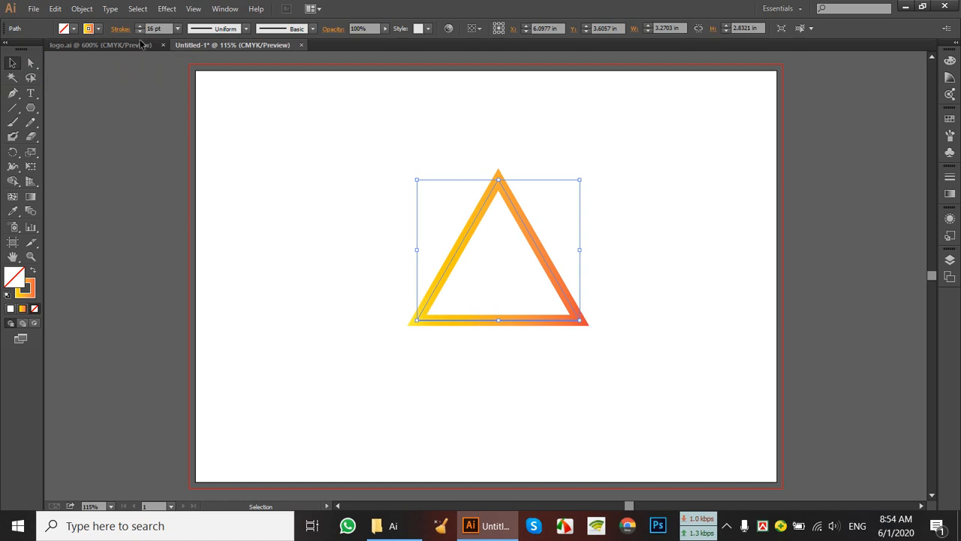
pyautogui.click(240, 208)
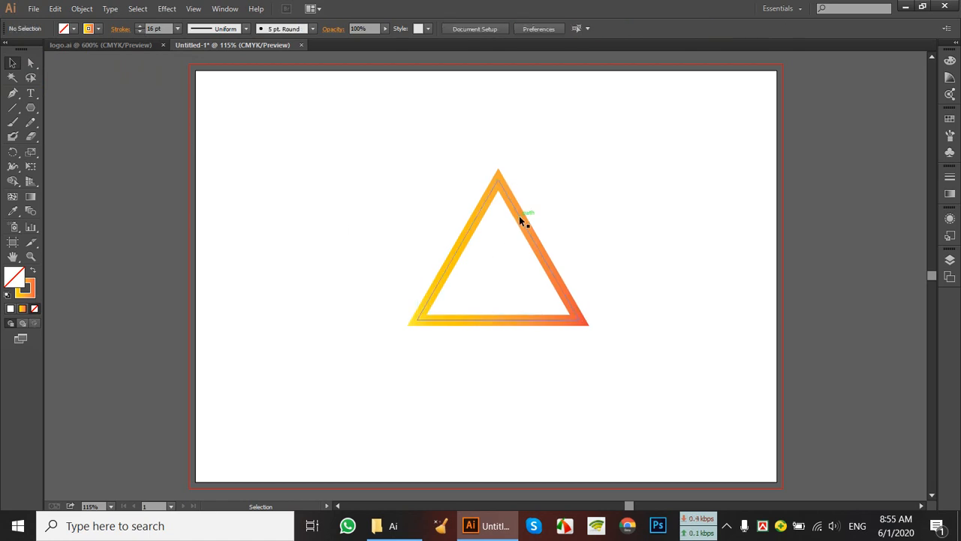
pyautogui.moveTo(520, 214); pyautogui.dragTo(507, 229)
pyautogui.click(609, 228)
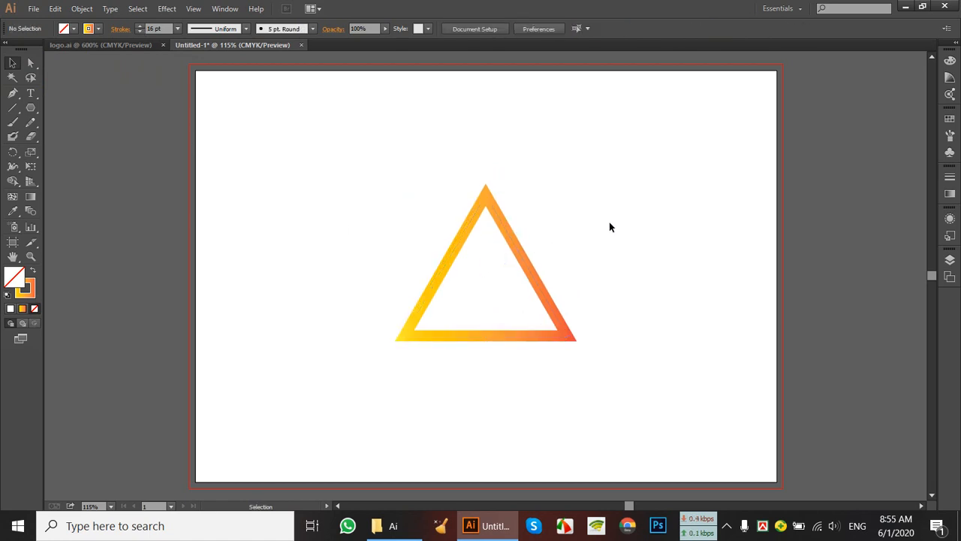
# Paint a freehand S with a curled lower end, about 1.16 by 2.14 in, and move it inside the triangle
pyautogui.click(13, 121)
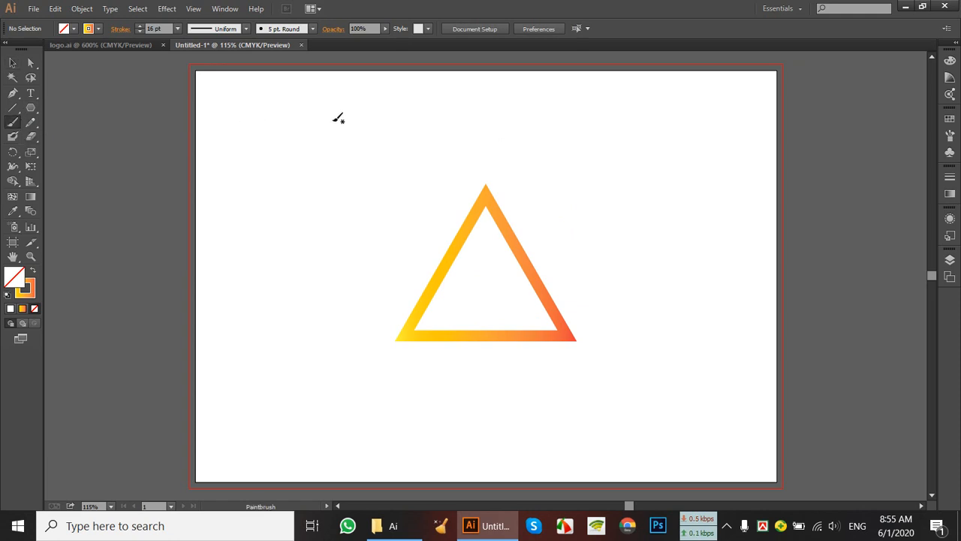
pyautogui.moveTo(337, 122)
pyautogui.mouseDown()
pyautogui.moveTo(316, 122)
pyautogui.moveTo(304, 165)
pyautogui.moveTo(334, 203)
pyautogui.moveTo(290, 223)
pyautogui.moveTo(278, 207)
pyautogui.moveTo(294, 196)
pyautogui.moveTo(305, 205)
pyautogui.moveTo(295, 217)
pyautogui.moveTo(288, 209)
pyautogui.moveTo(304, 202)
pyautogui.moveTo(335, 203)
pyautogui.mouseUp()
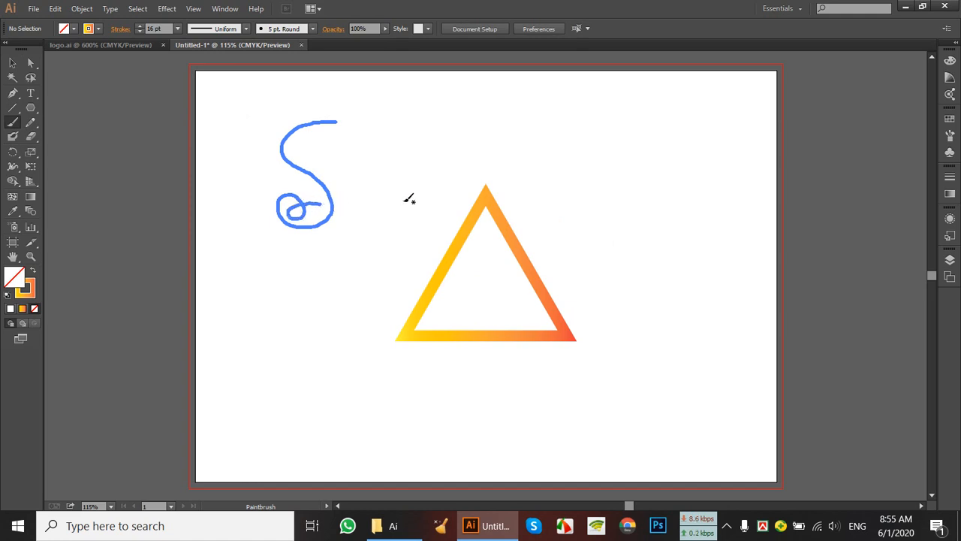
pyautogui.click(12, 63)
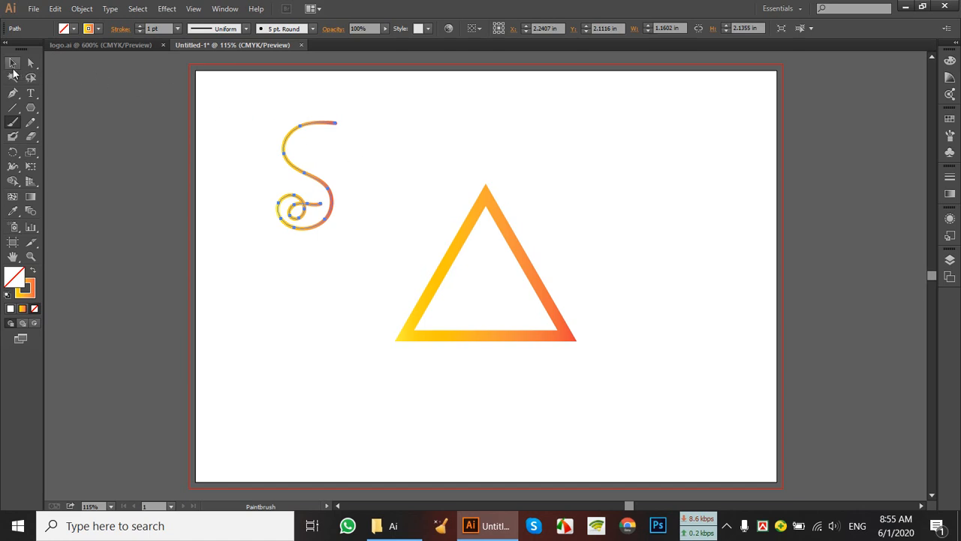
pyautogui.moveTo(323, 183); pyautogui.dragTo(501, 286)
pyautogui.click(622, 281)
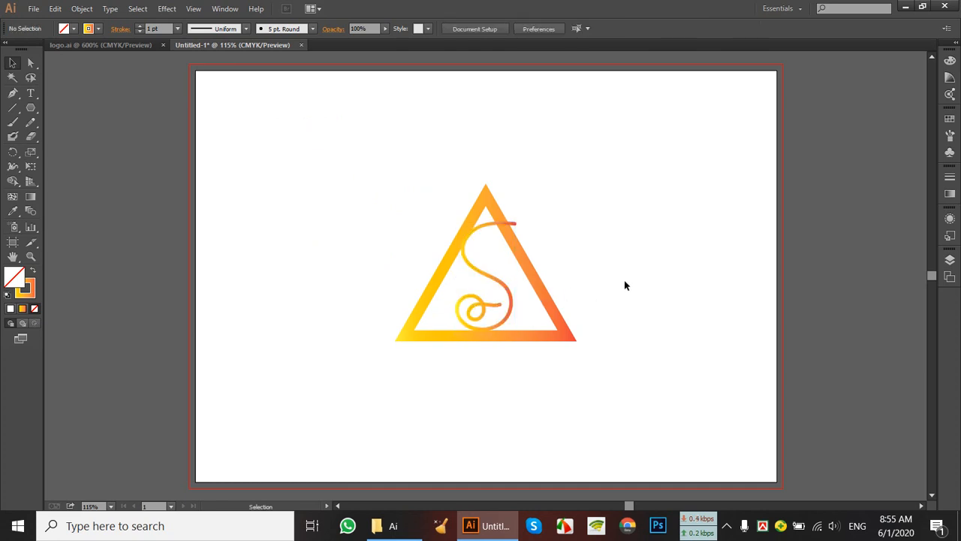
# Set the stroke weight of the S to 2 pt
pyautogui.click(501, 286)
pyautogui.click(140, 25)
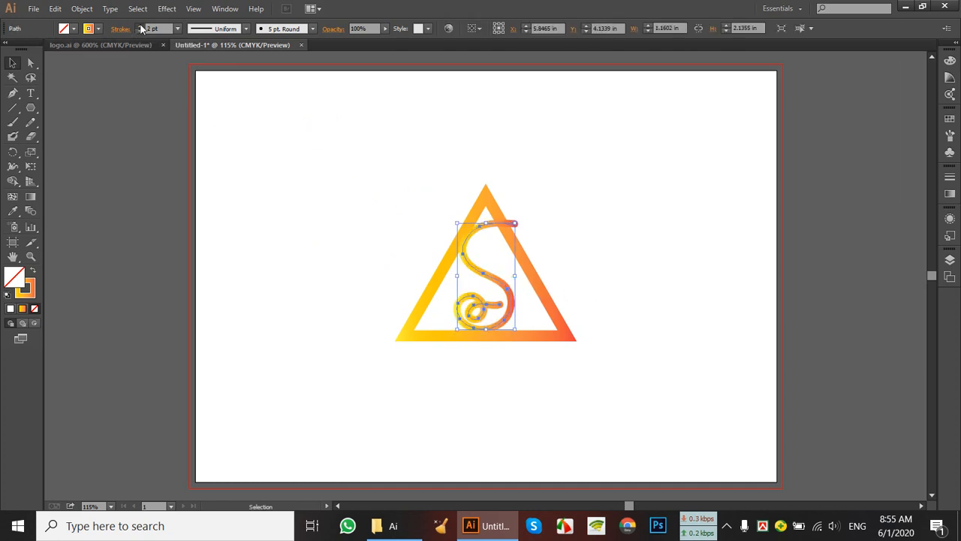
pyautogui.click(140, 28)
pyautogui.click(139, 30)
pyautogui.click(138, 31)
pyautogui.click(139, 31)
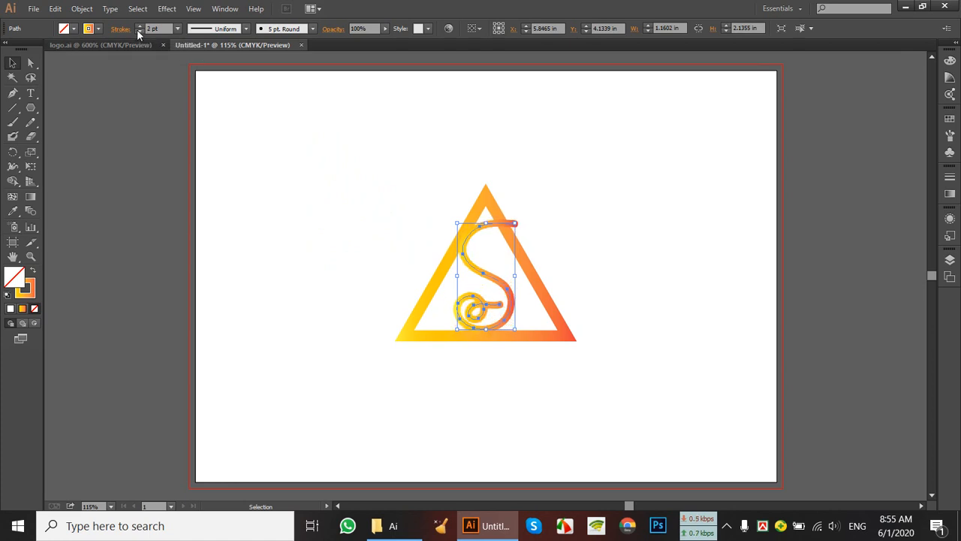
pyautogui.click(524, 174)
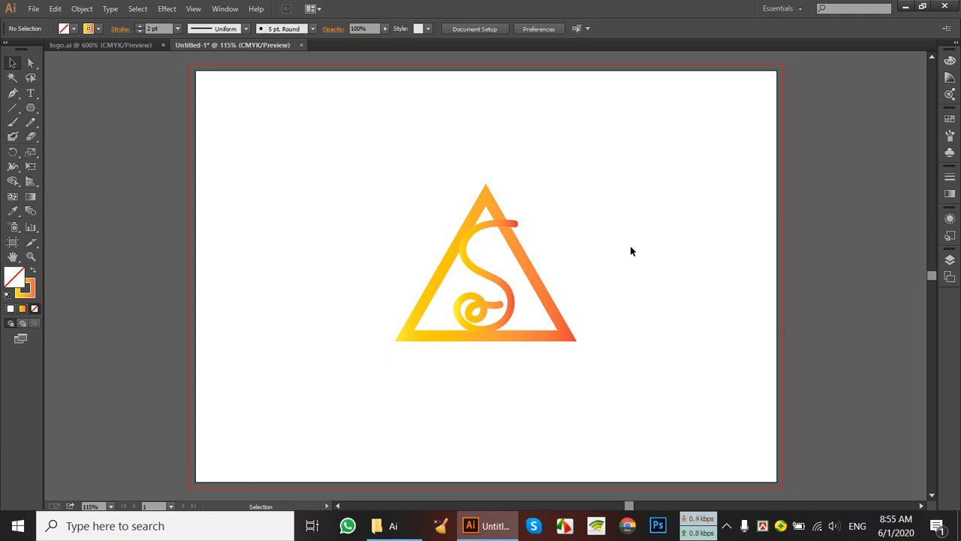
# Compare magenta and red strokes on the S and apply the red swatch C=15 M=100 Y=90 K=10
pyautogui.click(493, 275)
pyautogui.click(99, 28)
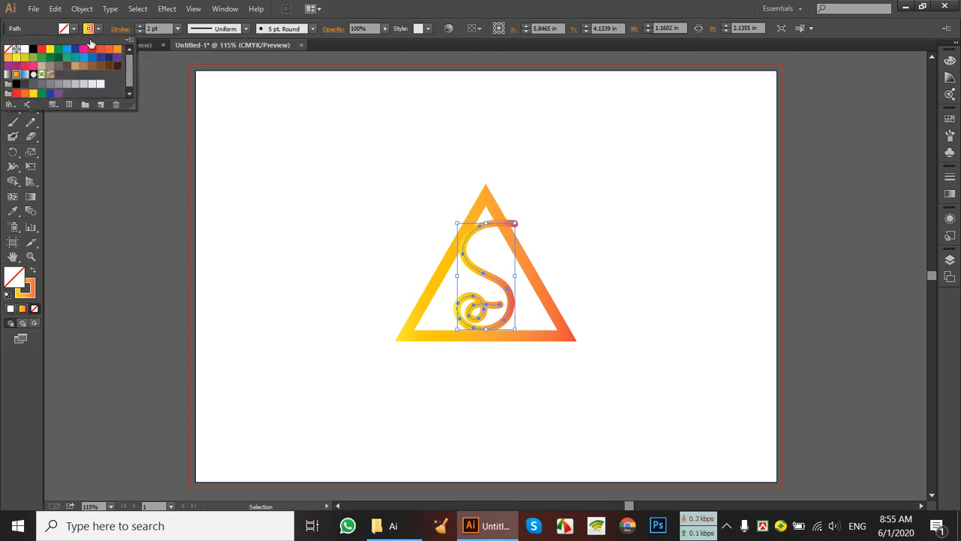
pyautogui.click(93, 49)
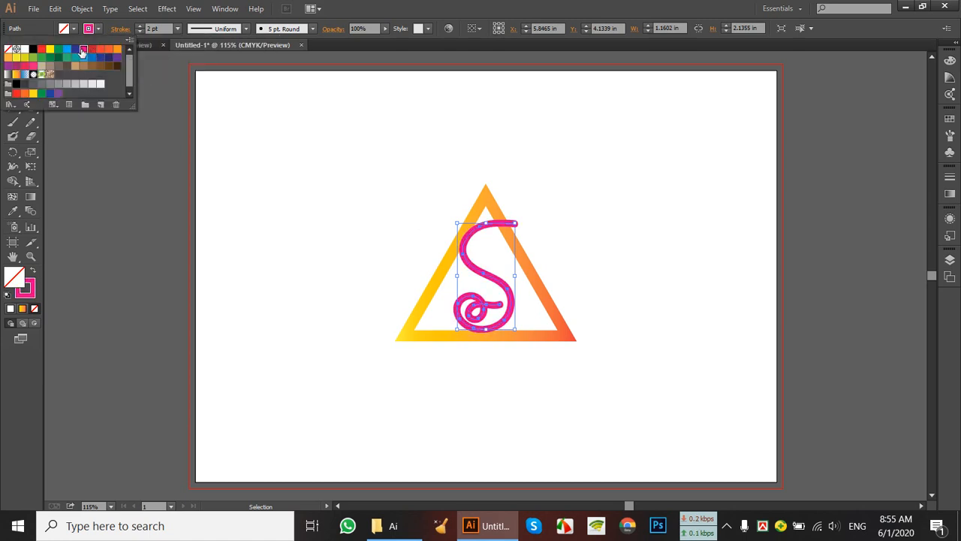
pyautogui.click(92, 50)
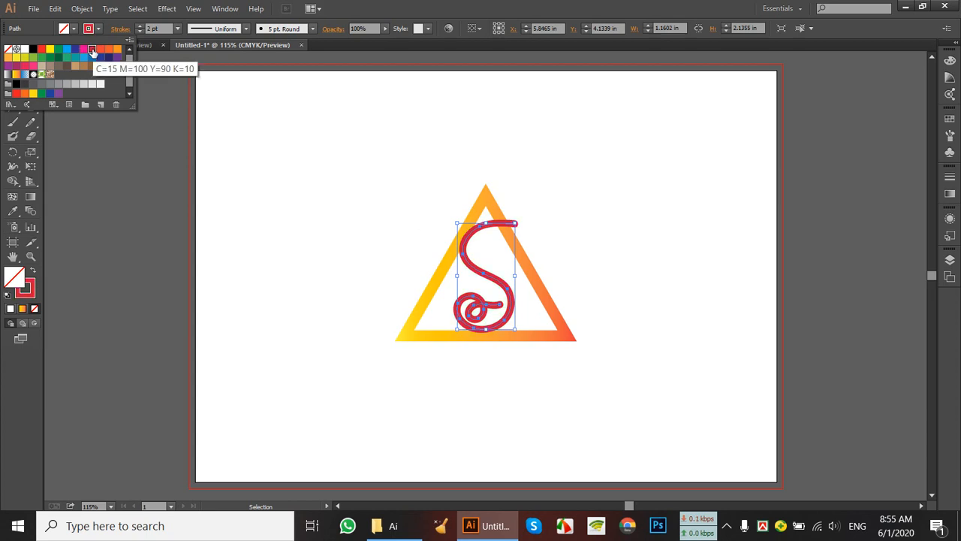
pyautogui.click(83, 50)
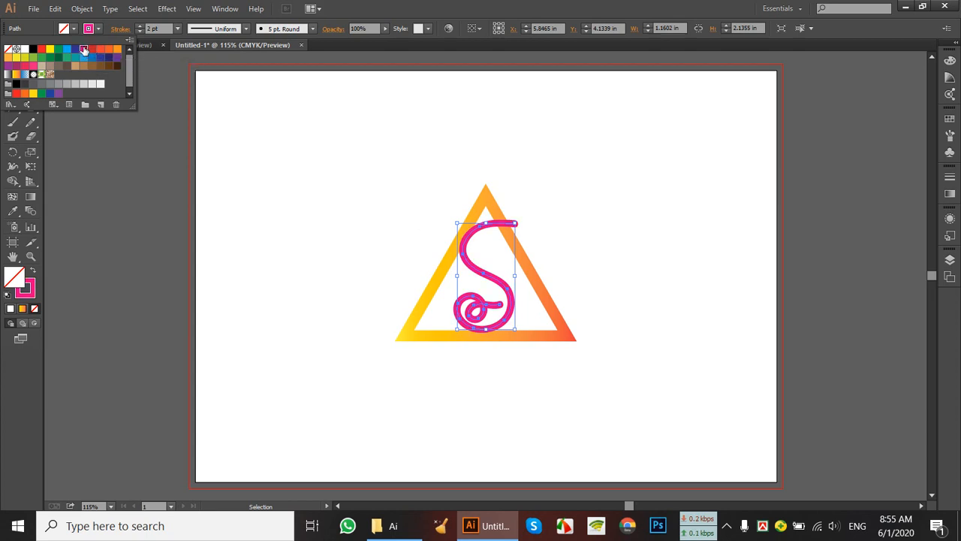
pyautogui.click(92, 50)
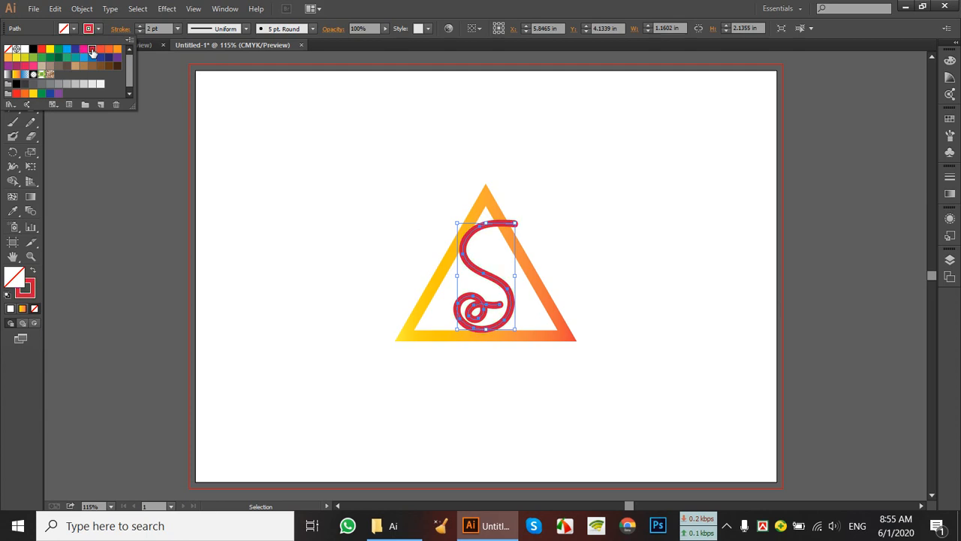
# Switch the painted S's stroke to the magenta swatch and delete the S from the triangle
pyautogui.click(84, 49)
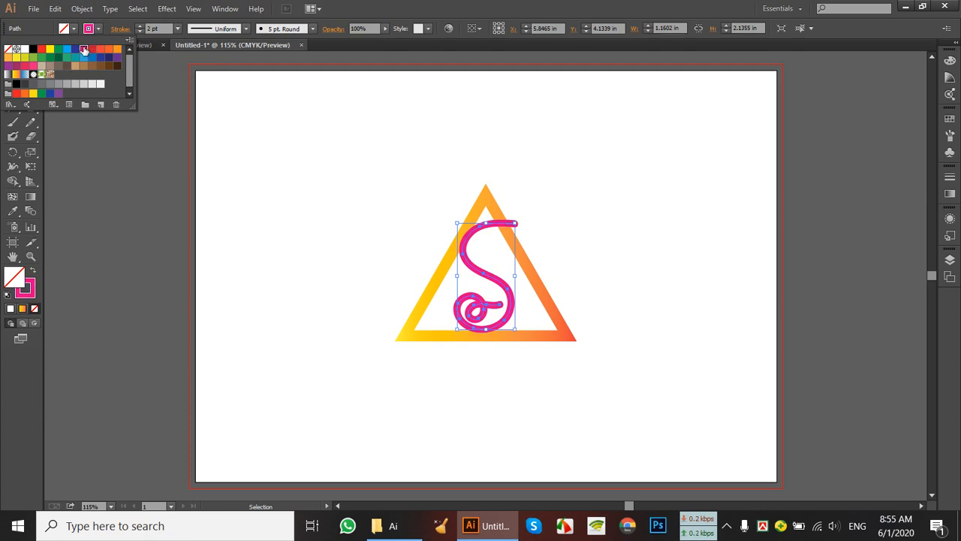
pyautogui.click(301, 159)
pyautogui.click(618, 194)
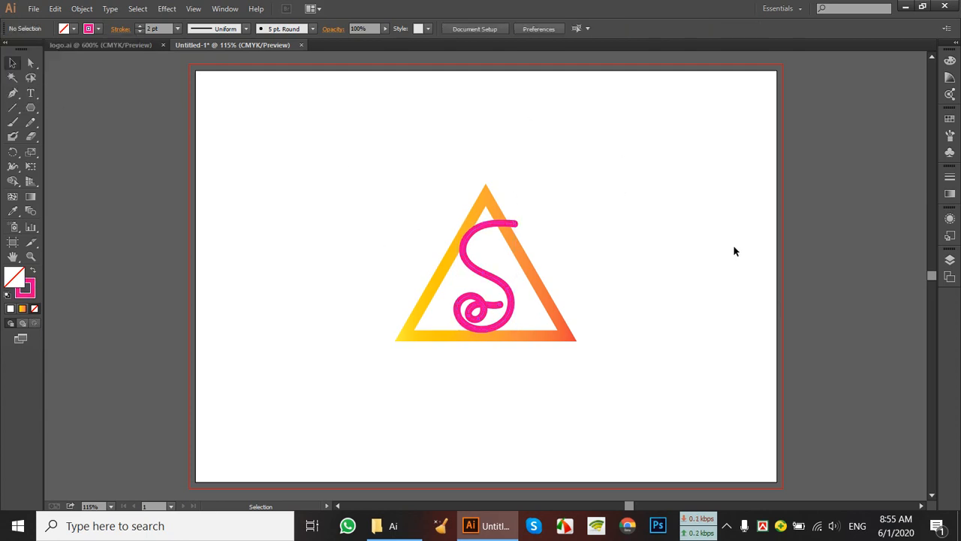
pyautogui.click(510, 313)
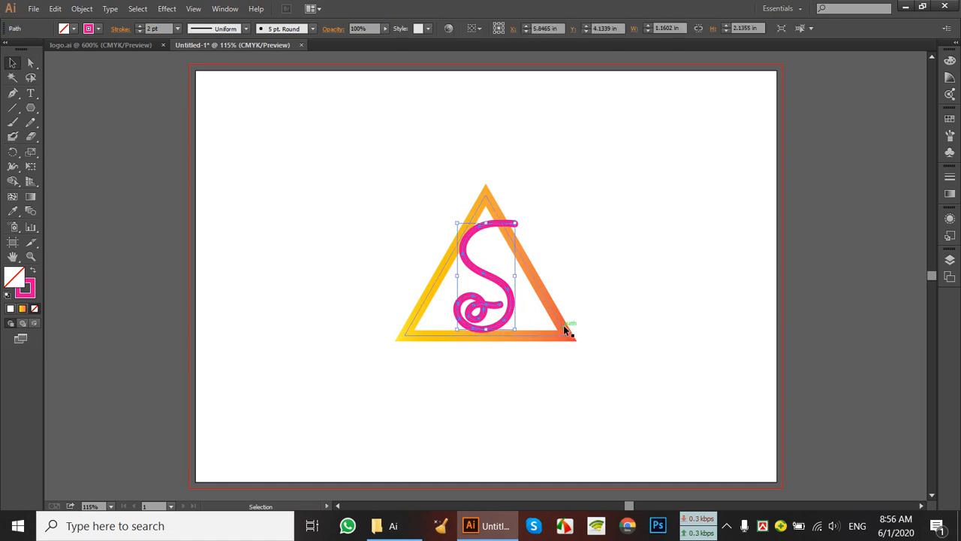
pyautogui.press('Delete')
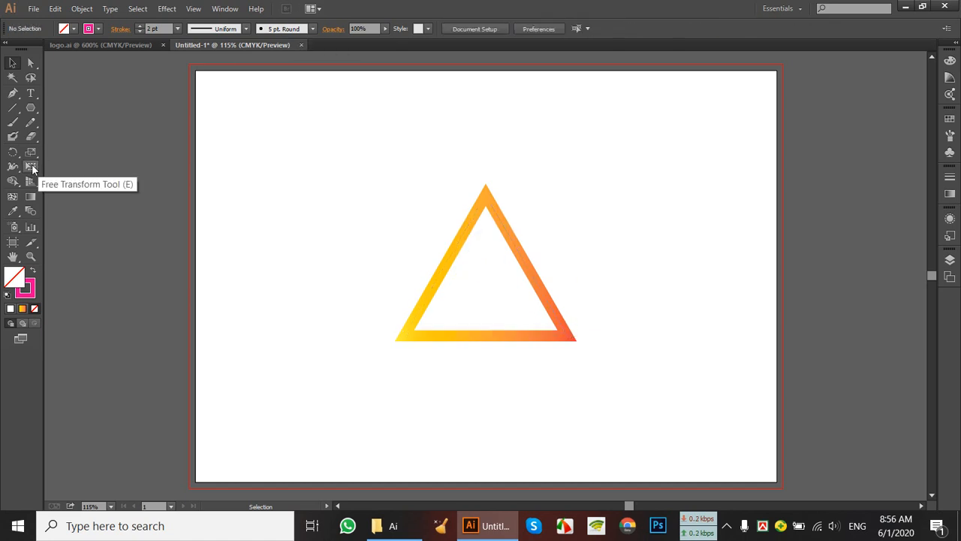
# Try a Pencil-drawn S about 1.28 by 2.38 in, left of the triangle, with an 8 pt stroke, and delete it
pyautogui.click(30, 123)
pyautogui.moveTo(303, 142)
pyautogui.mouseDown()
pyautogui.moveTo(279, 188)
pyautogui.moveTo(324, 244)
pyautogui.moveTo(259, 258)
pyautogui.mouseUp()
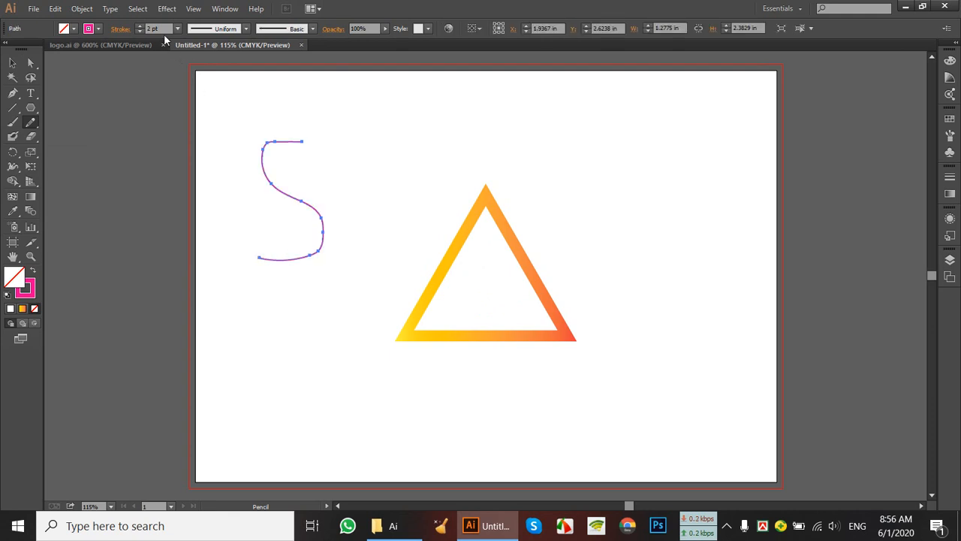
pyautogui.click(139, 27)
pyautogui.click(139, 27)
pyautogui.click(139, 27)
pyautogui.click(139, 26)
pyautogui.click(139, 26)
pyautogui.click(139, 26)
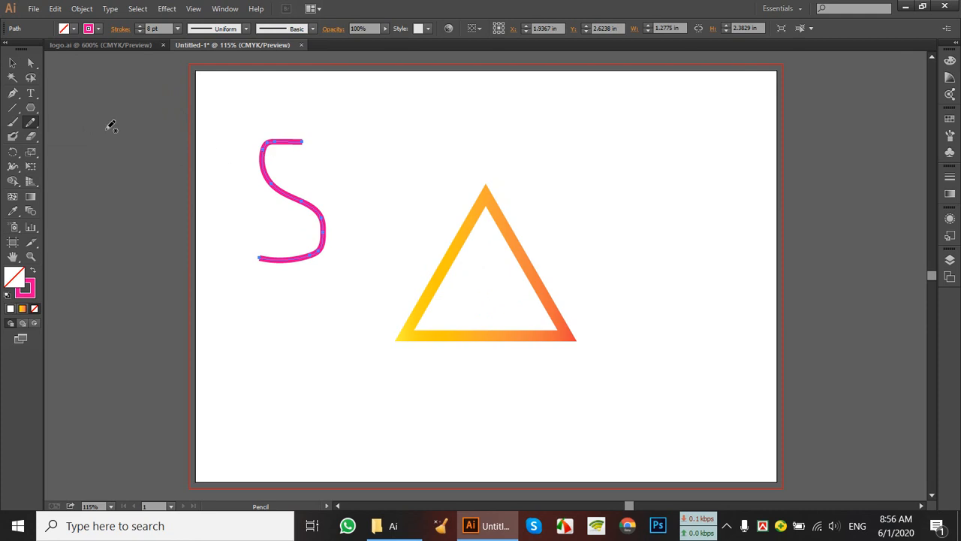
pyautogui.click(12, 63)
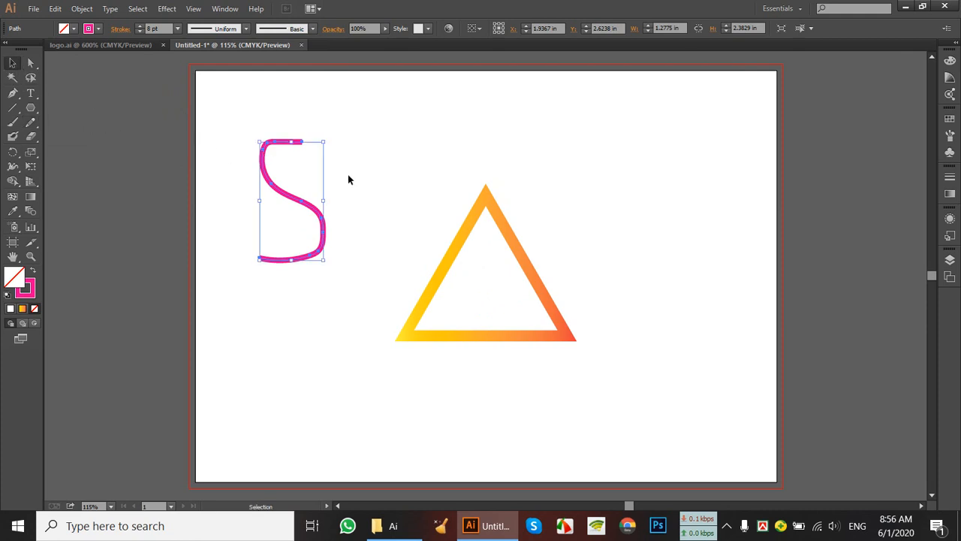
pyautogui.press('Delete')
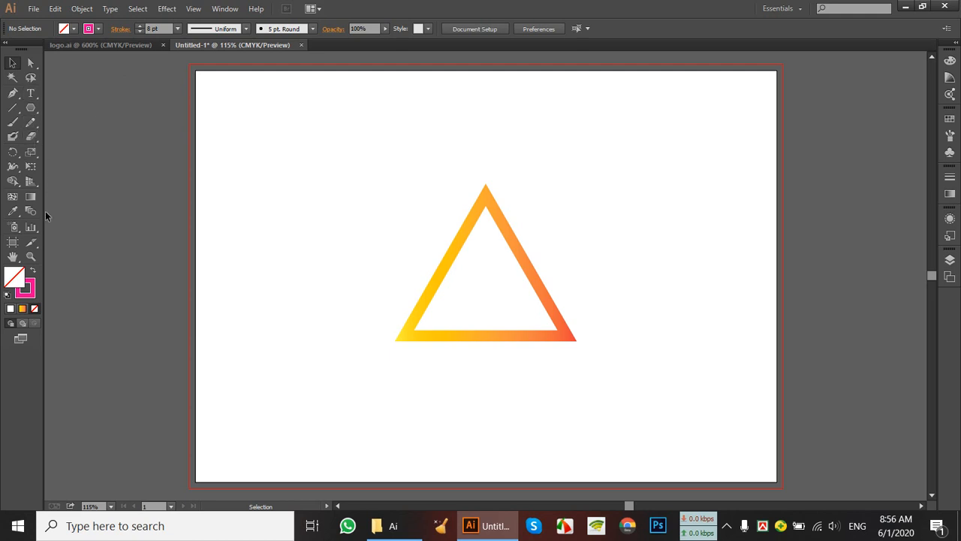
# Add a letter S as 21 pt Myriad Pro Regular text in the artboard's upper-left area
pyautogui.click(30, 93)
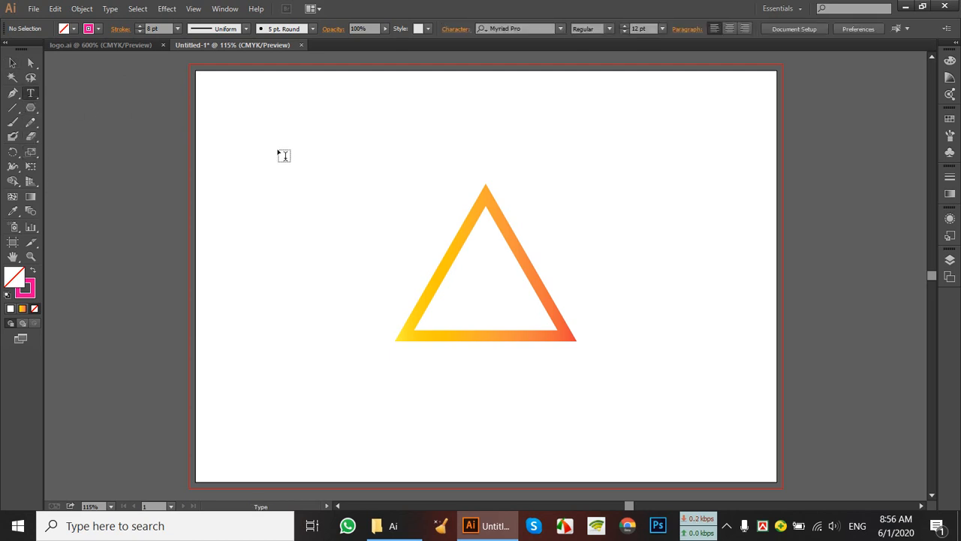
pyautogui.click(283, 155)
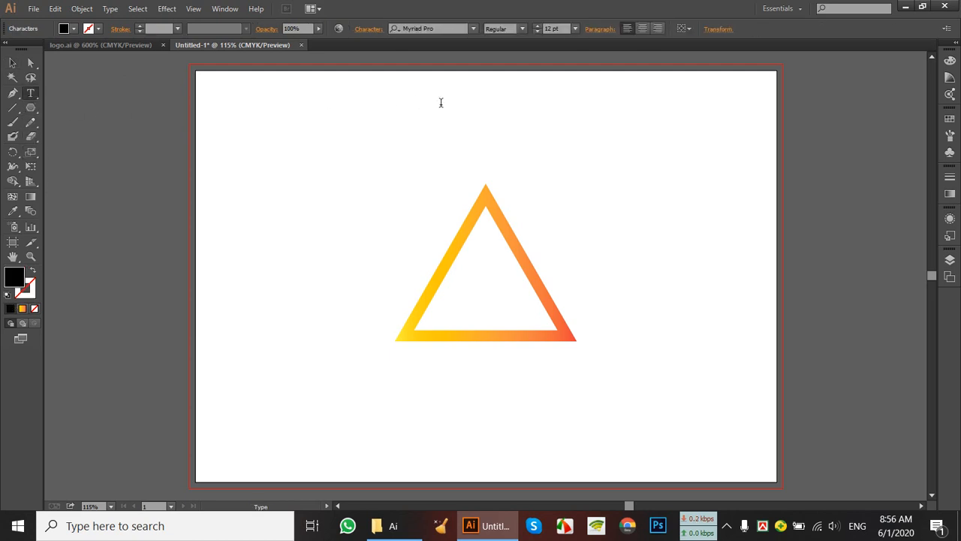
pyautogui.click(538, 27)
pyautogui.click(538, 26)
pyautogui.click(538, 26)
pyautogui.click(538, 26)
pyautogui.click(538, 26)
pyautogui.moveTo(288, 151); pyautogui.dragTo(316, 172)
pyautogui.press('Escape')
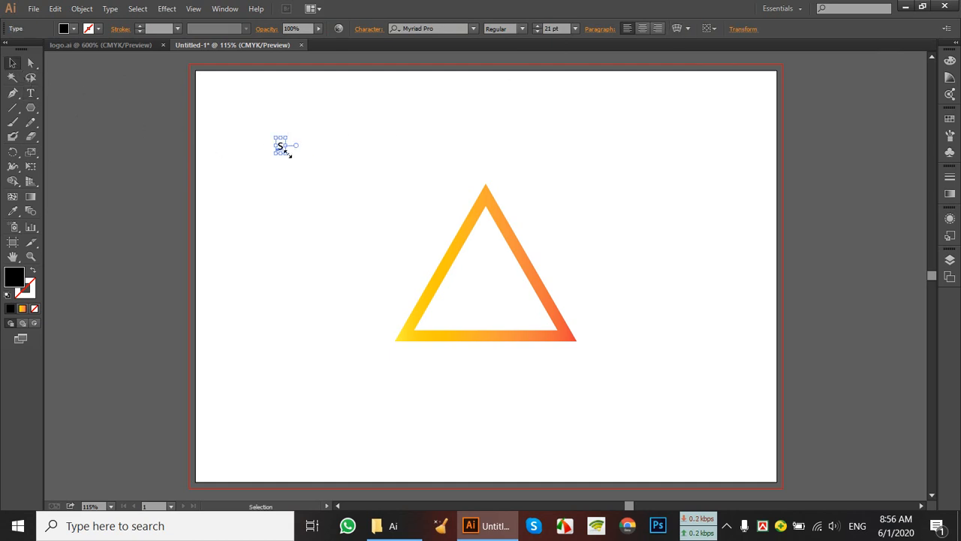
# Enlarge the text S to about 193 pt left of the triangle and apply the yellow-to-orange gradient swatch to its stroke
pyautogui.moveTo(289, 154); pyautogui.dragTo(390, 282)
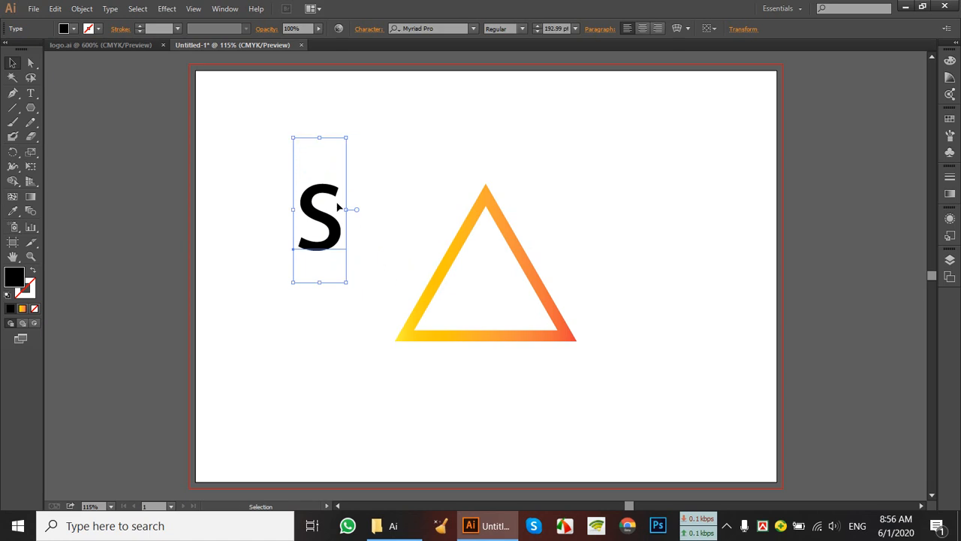
pyautogui.moveTo(337, 207); pyautogui.dragTo(330, 174)
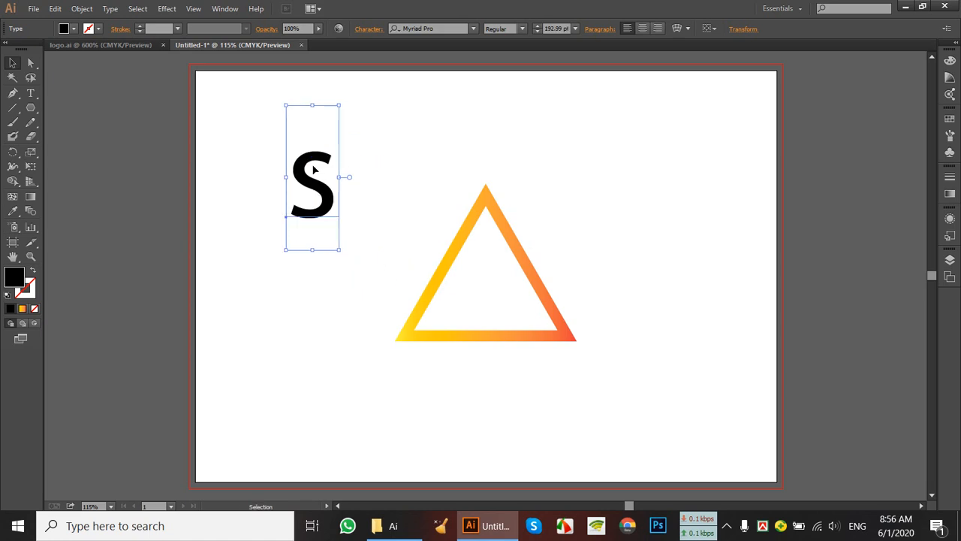
pyautogui.click(73, 29)
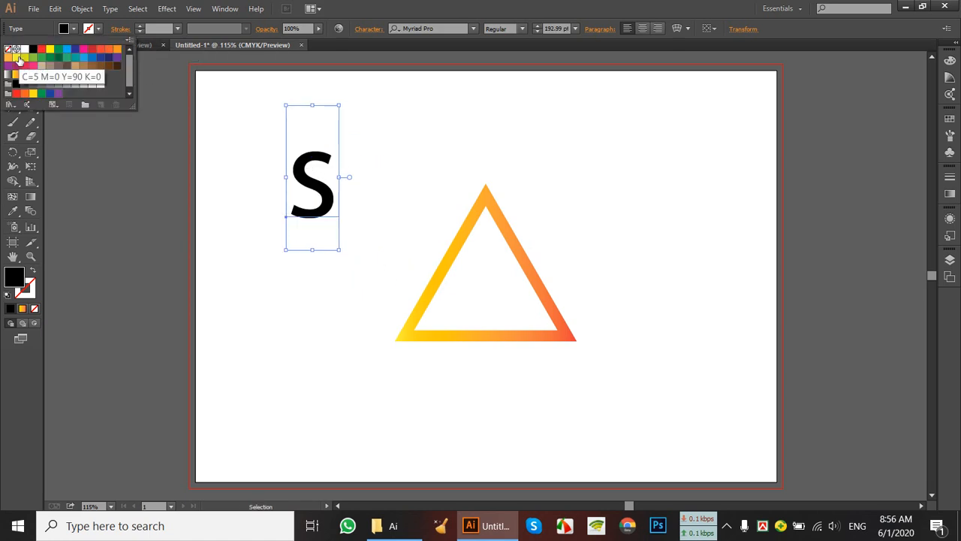
pyautogui.click(15, 74)
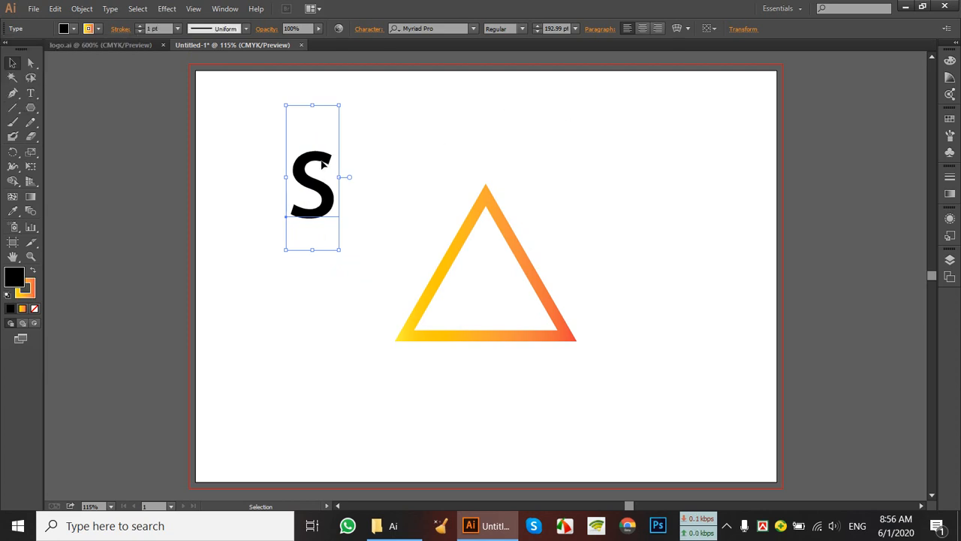
pyautogui.moveTo(314, 158); pyautogui.dragTo(308, 162)
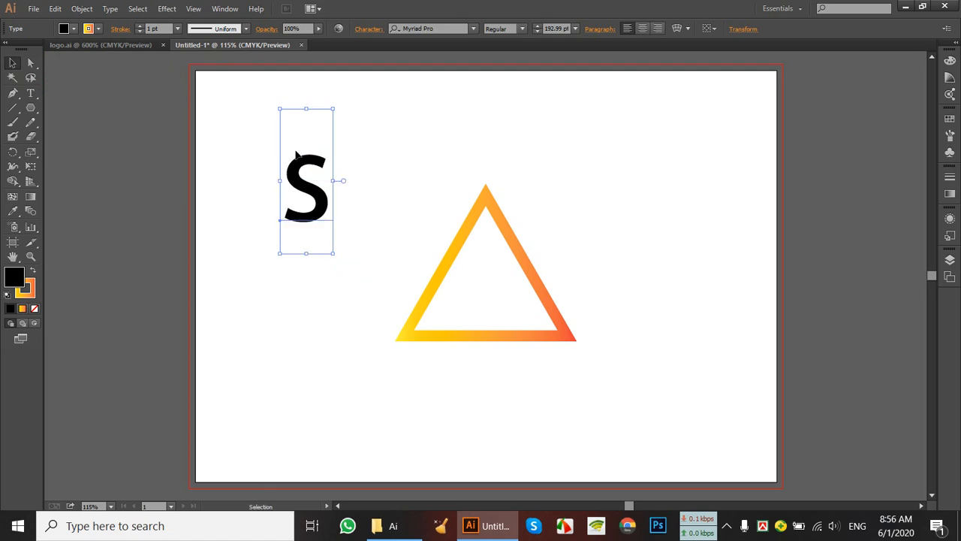
# Expand the text S into shapes with the Object and Fill options enabled
pyautogui.click(82, 9)
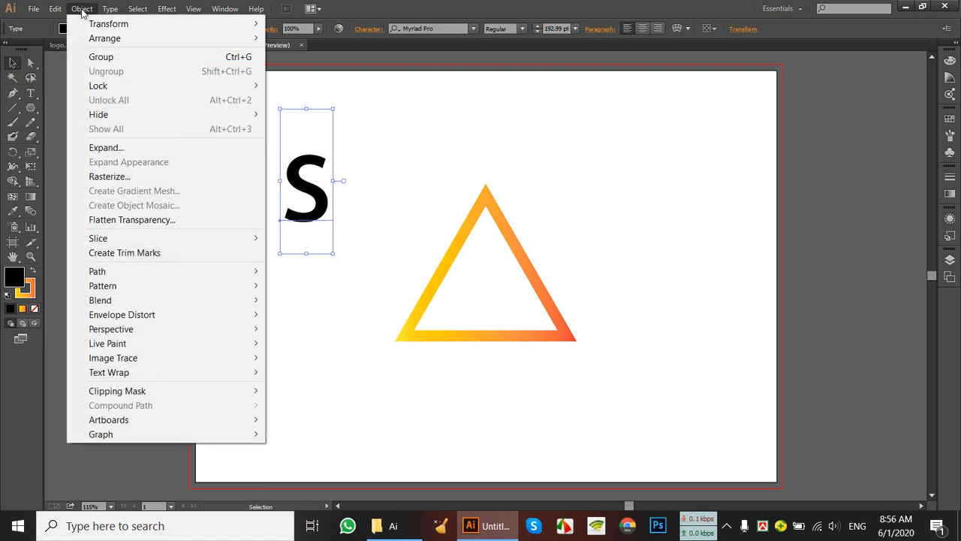
pyautogui.click(142, 148)
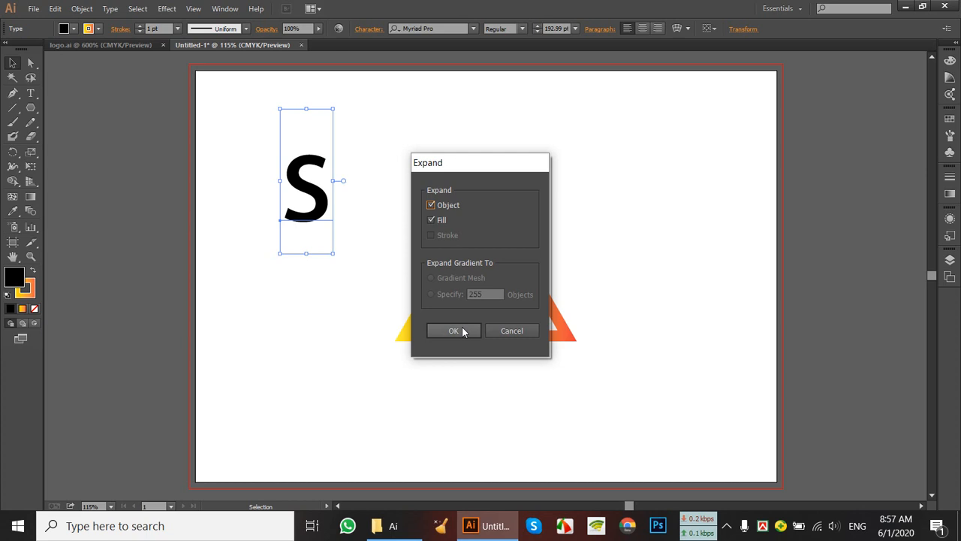
pyautogui.click(463, 331)
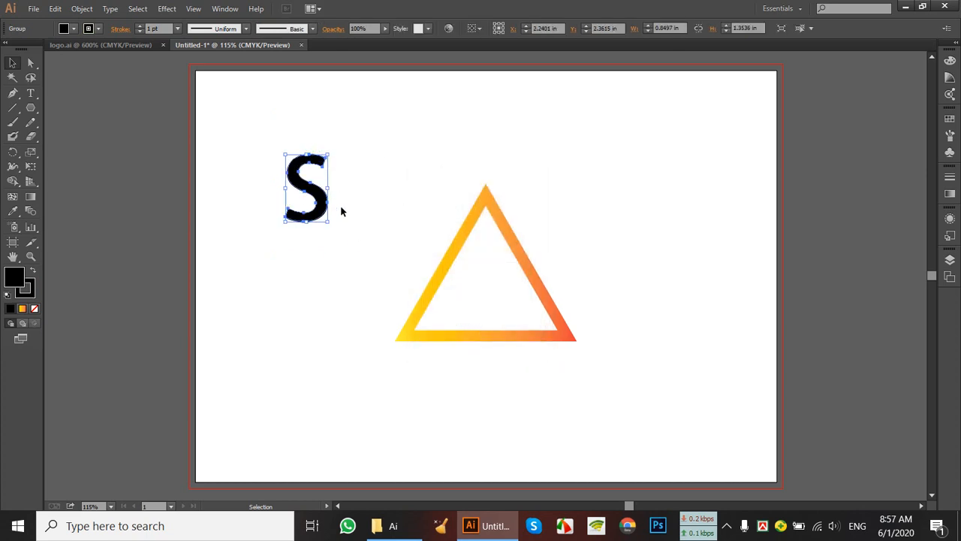
# Give the expanded S a pinkish-red stroke and, after trying green and blue fills, fill it with the yellow-to-orange gradient
pyautogui.click(97, 28)
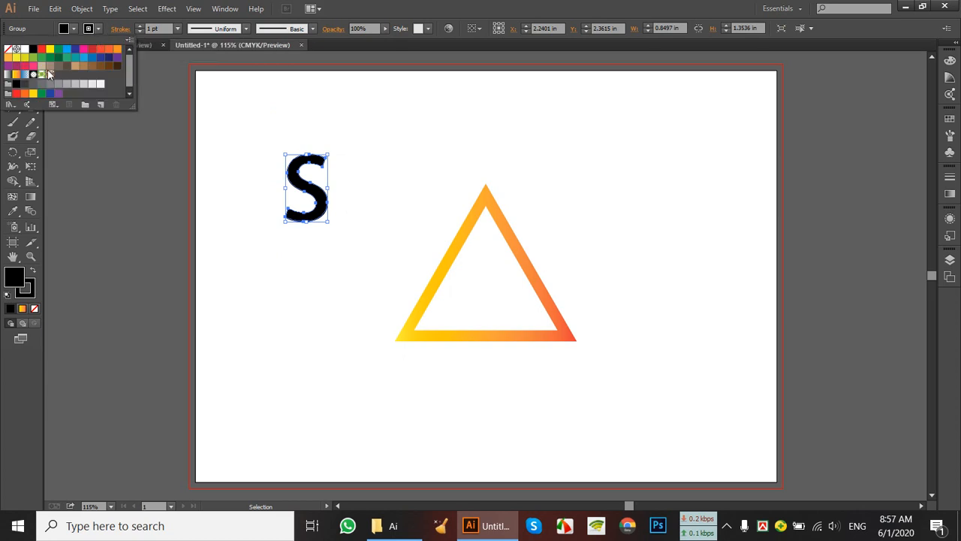
pyautogui.click(24, 66)
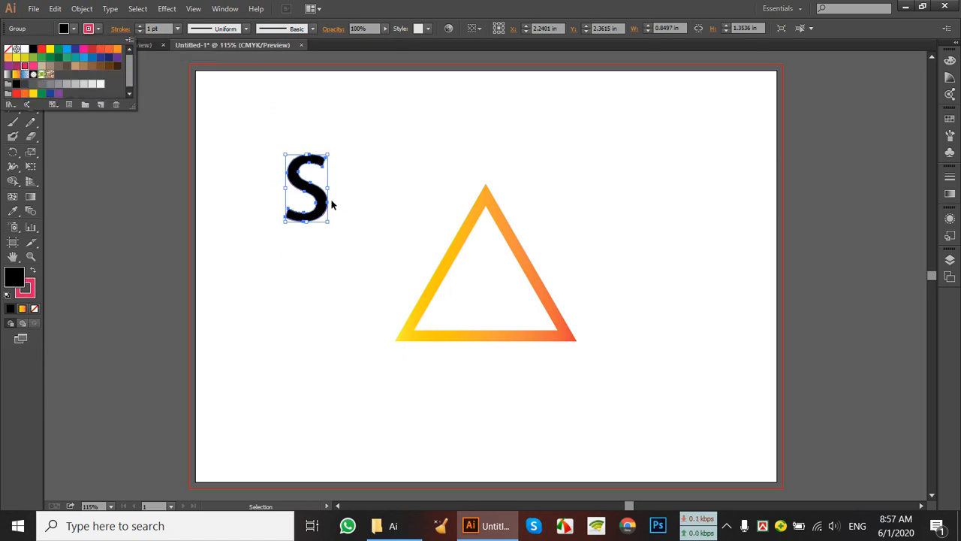
pyautogui.click(75, 31)
pyautogui.click(74, 31)
pyautogui.click(42, 58)
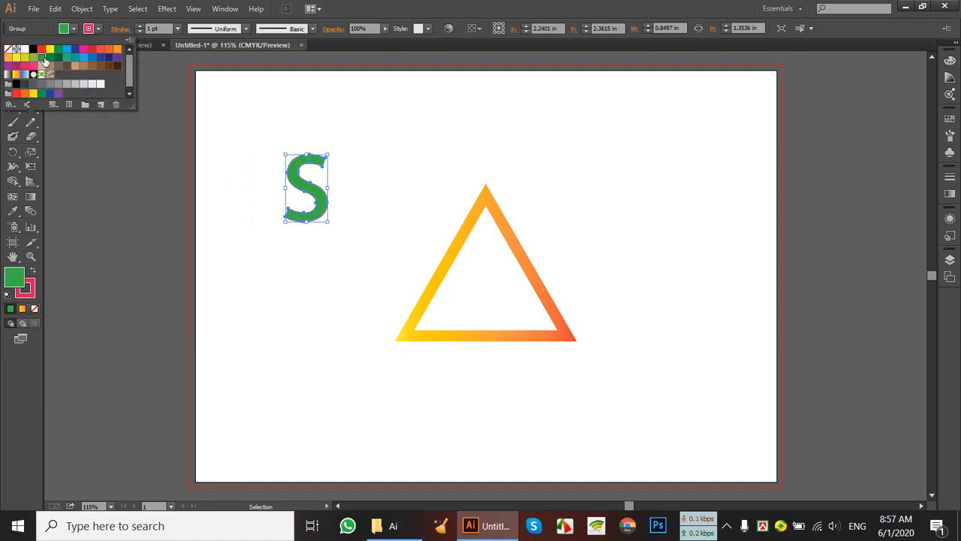
pyautogui.click(66, 50)
pyautogui.click(16, 73)
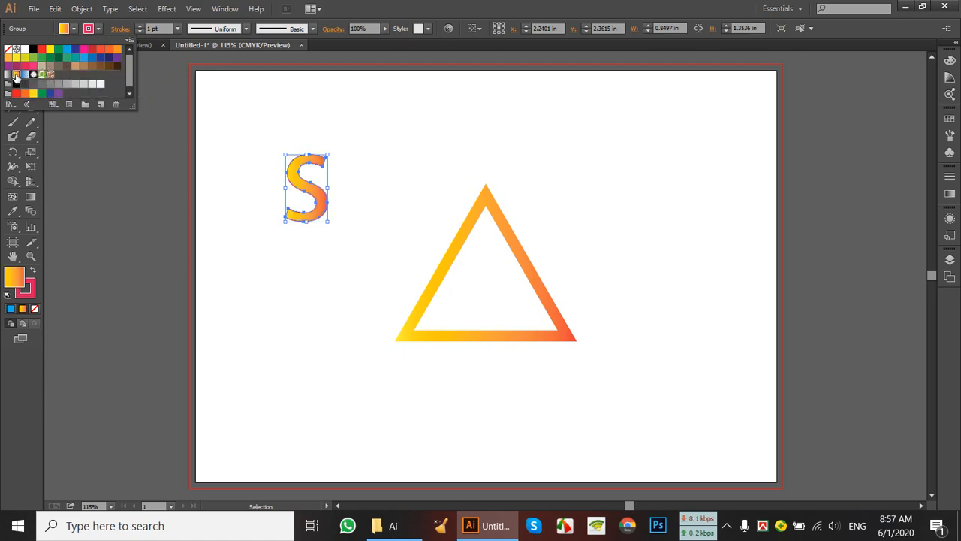
# Remove the stroke from the gradient-filled S
pyautogui.click(94, 30)
pyautogui.click(94, 30)
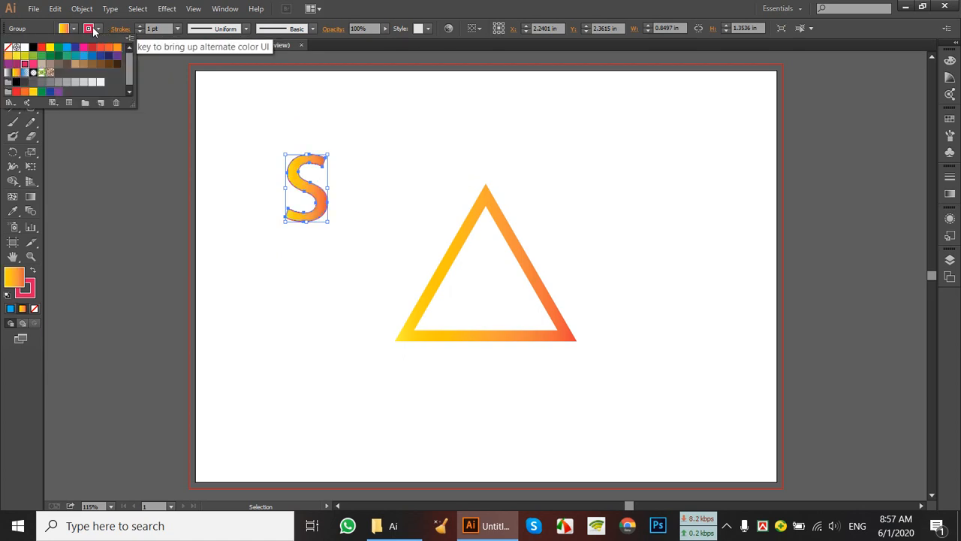
pyautogui.click(8, 47)
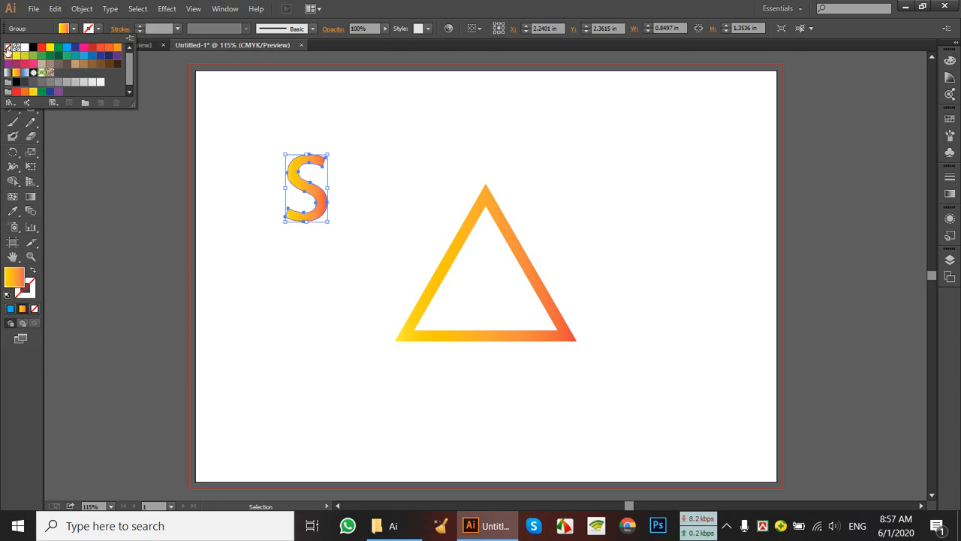
pyautogui.click(227, 107)
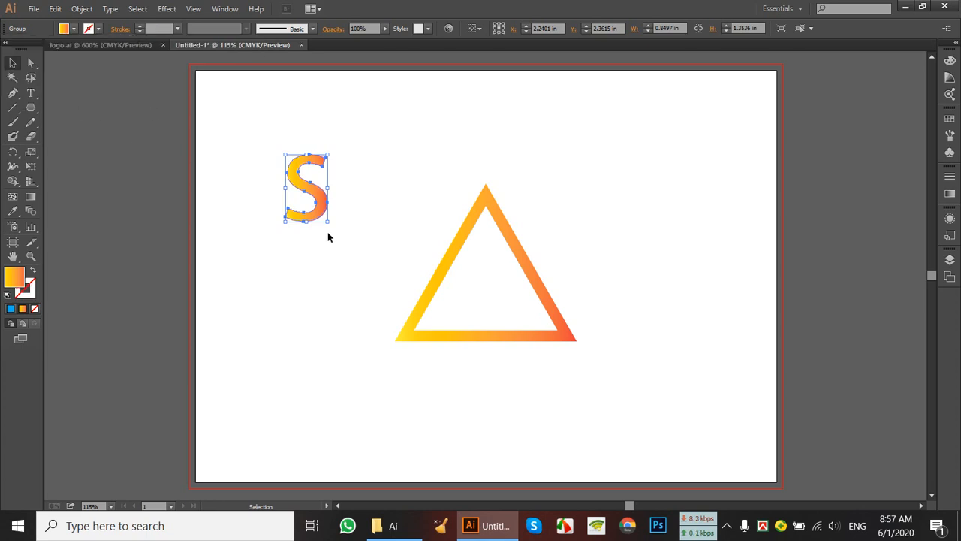
# Enlarge the S to about 1.61 by 2.56 in and move it onto the triangle
pyautogui.moveTo(329, 222); pyautogui.dragTo(376, 281)
pyautogui.click(308, 199)
pyautogui.click(324, 212)
pyautogui.moveTo(338, 239); pyautogui.dragTo(496, 300)
pyautogui.click(633, 387)
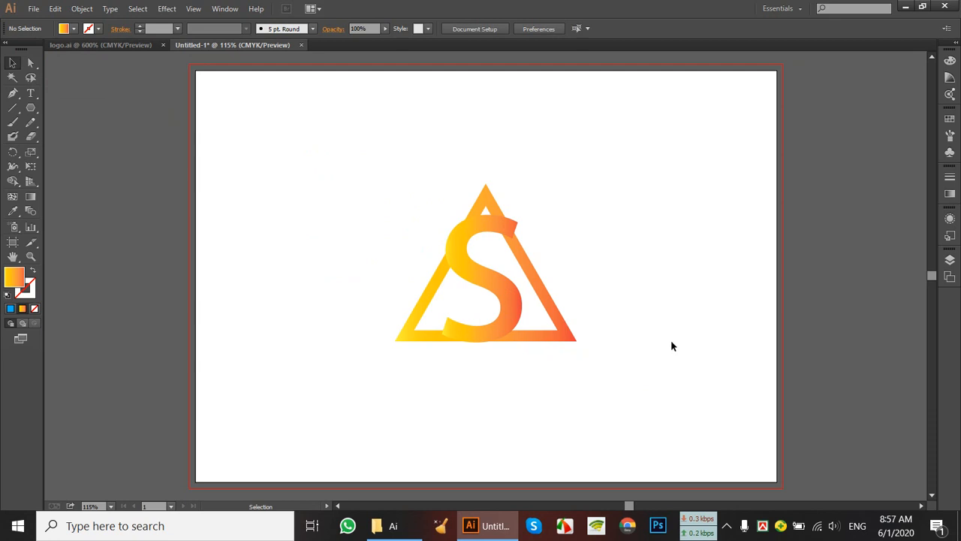
# Reduce the S to about 1.31 by 2.08 in and centre it inside the triangle, resting near the lower edge
pyautogui.click(505, 299)
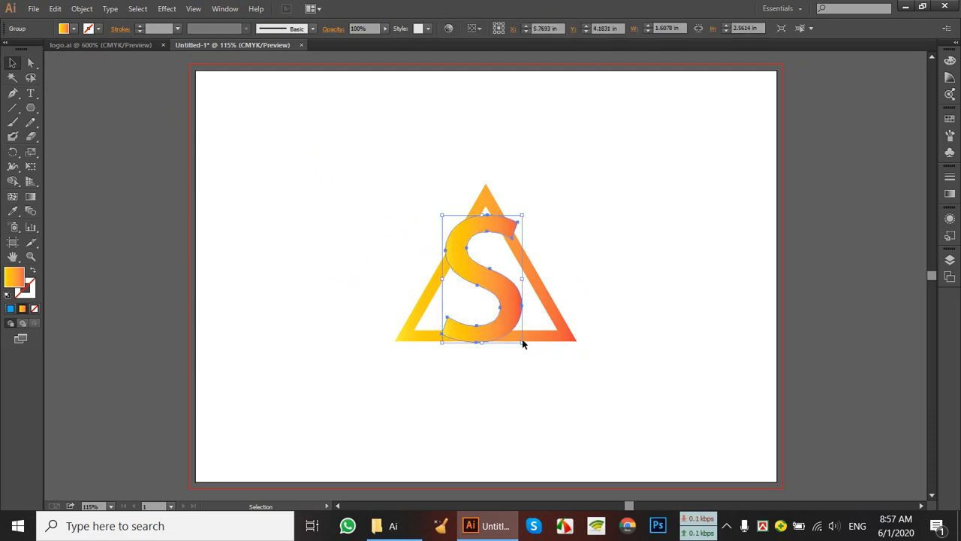
pyautogui.moveTo(523, 342); pyautogui.dragTo(507, 317)
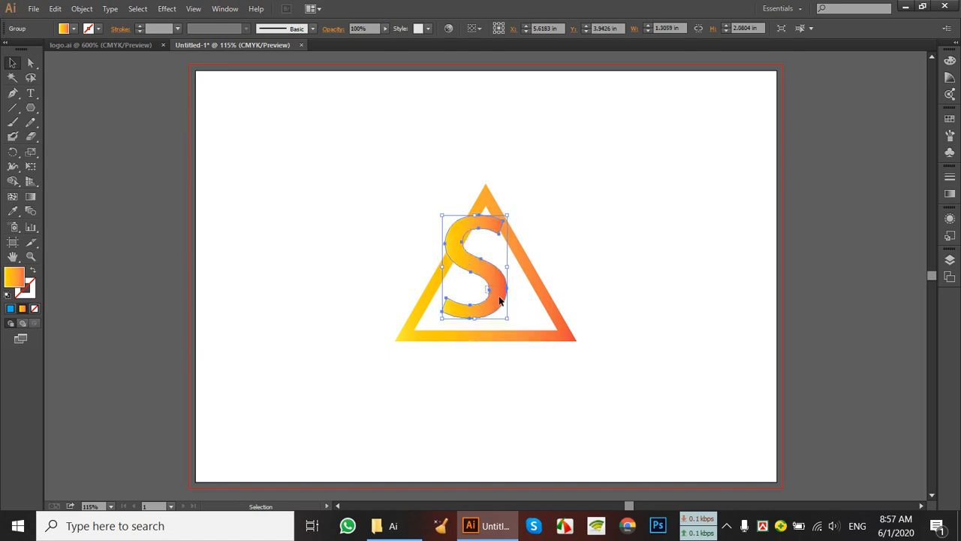
pyautogui.moveTo(473, 269); pyautogui.dragTo(492, 284)
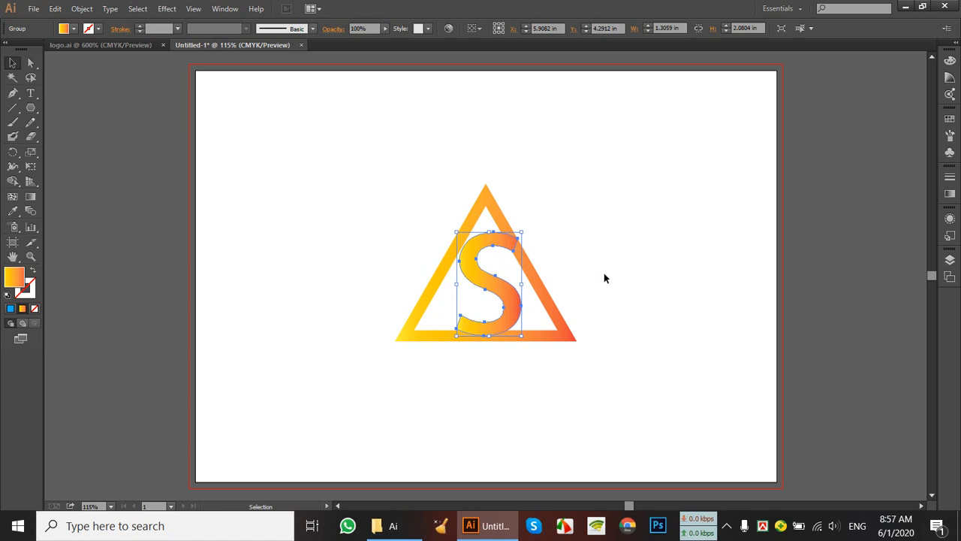
pyautogui.press('Left')
pyautogui.press('Left')
pyautogui.press('Left')
pyautogui.press('Left')
pyautogui.press('Left')
pyautogui.press('Left')
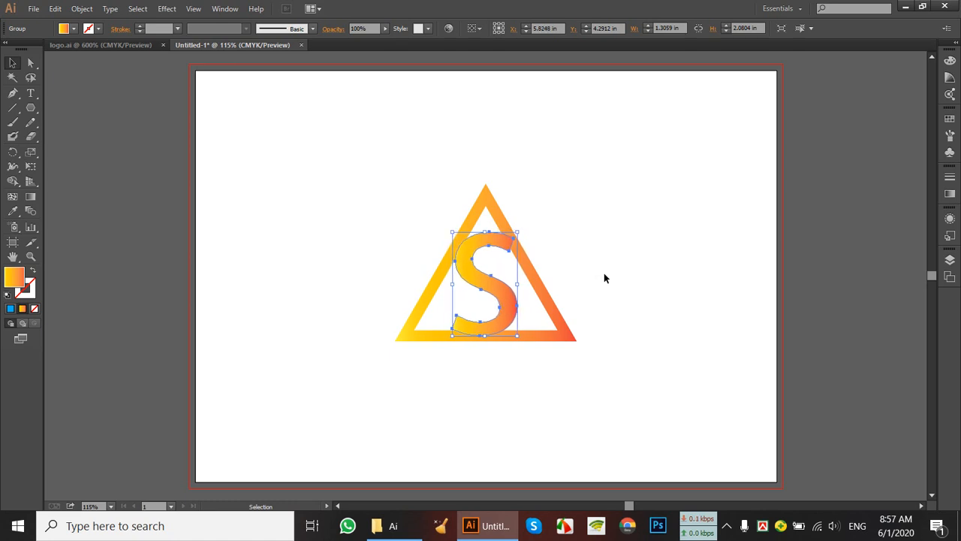
pyautogui.click(671, 321)
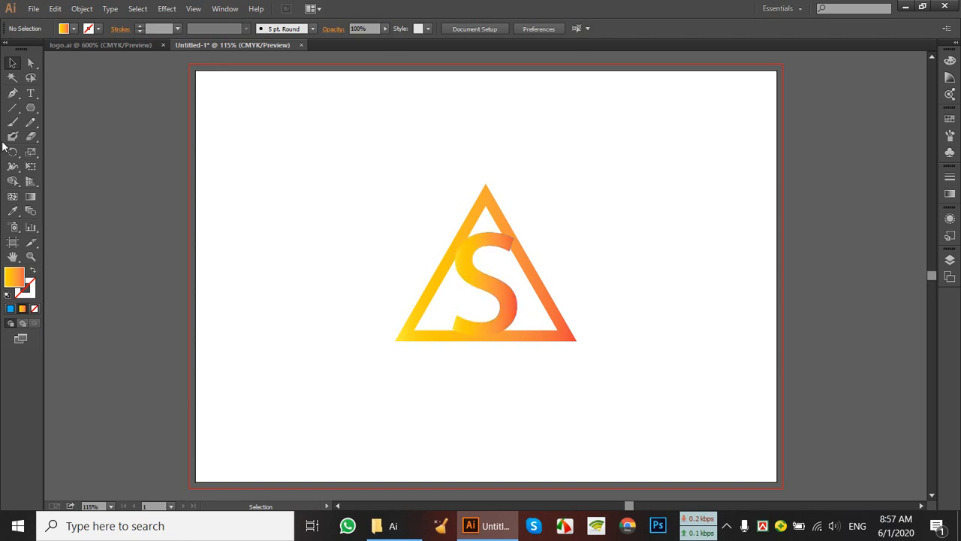
# Add a $ sign as 29 pt Myriad Pro text left of the triangle and scale it up to about the triangle's height
pyautogui.click(36, 94)
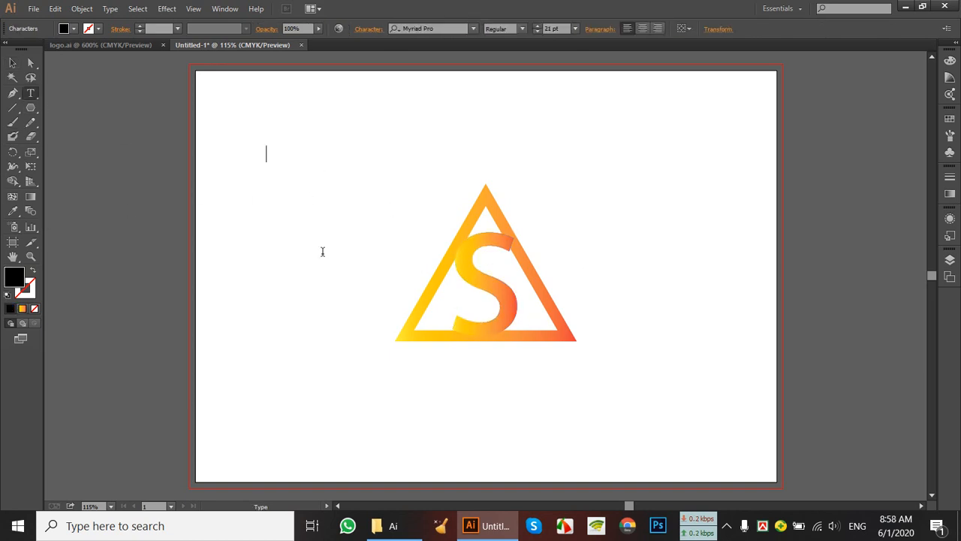
pyautogui.click(538, 26)
pyautogui.write('$')
pyautogui.click(12, 63)
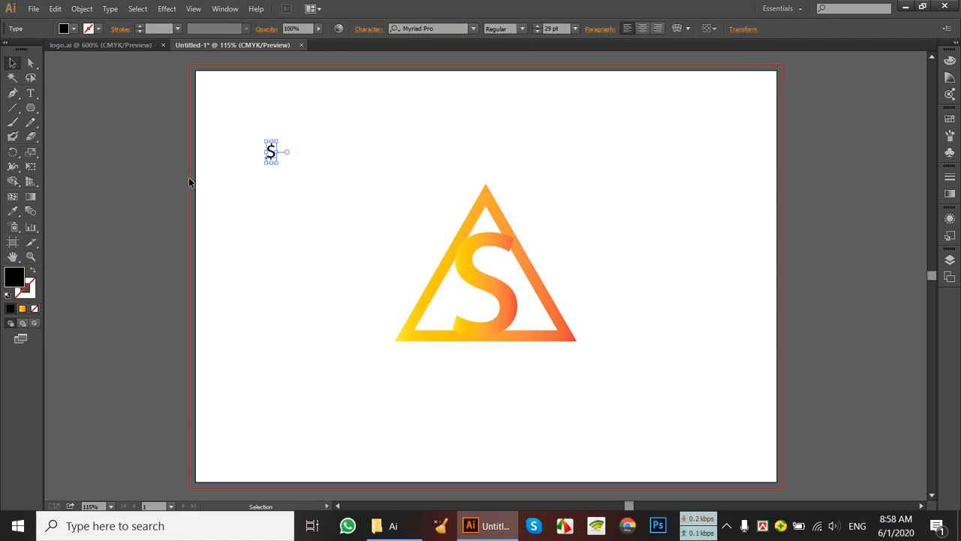
pyautogui.moveTo(277, 163); pyautogui.dragTo(355, 301)
pyautogui.click(358, 209)
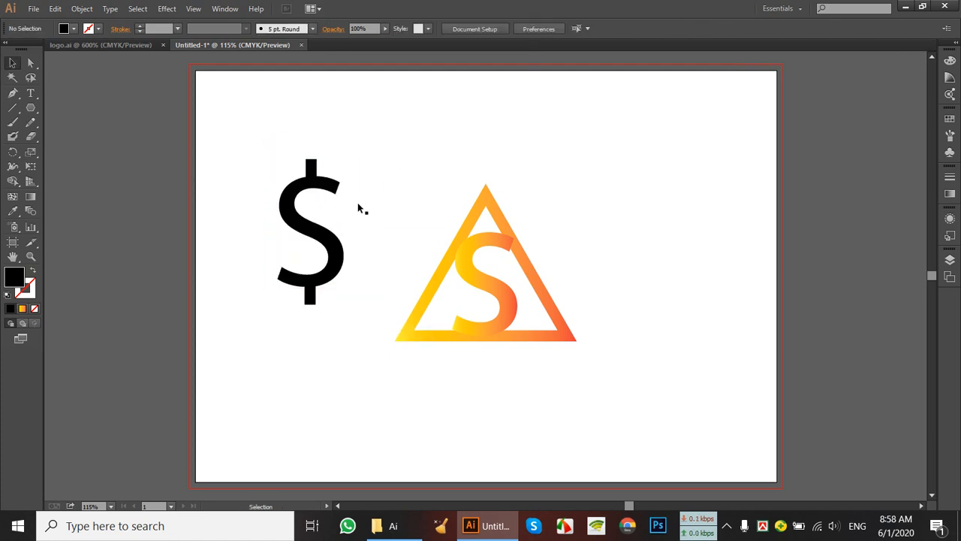
# Expand the $ text's object and fill into editable shapes
pyautogui.click(300, 194)
pyautogui.click(82, 8)
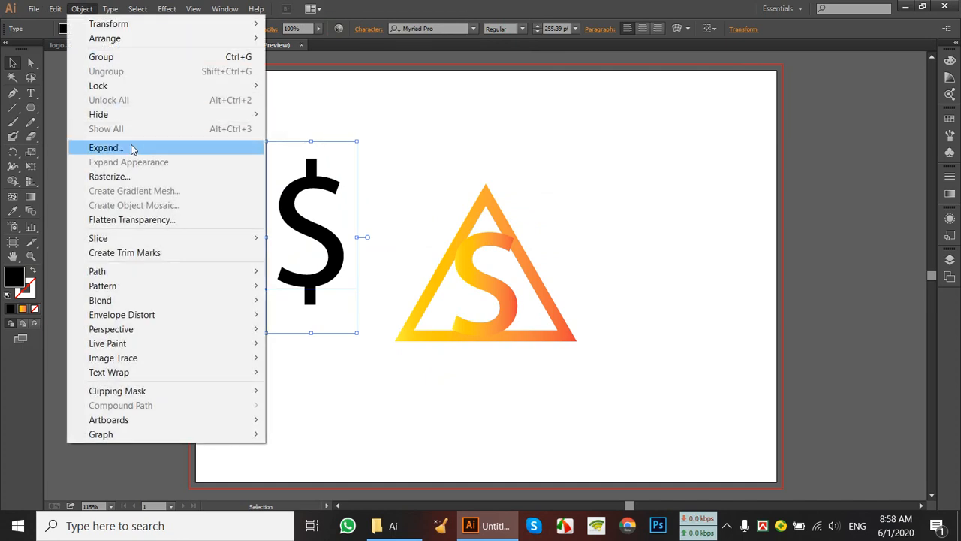
pyautogui.click(132, 148)
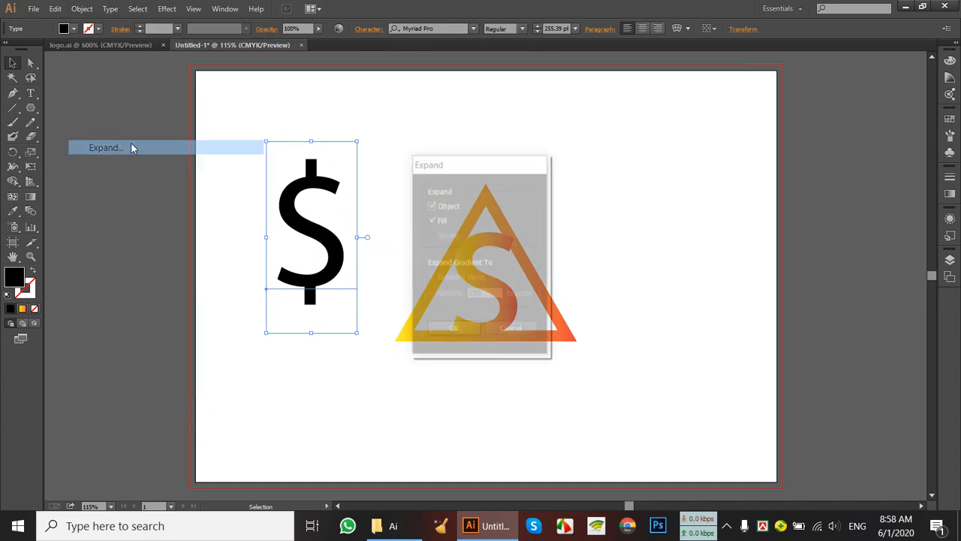
pyautogui.click(454, 327)
# Fill the expanded $ sign with the green and yellow leaf pattern swatch
pyautogui.click(76, 31)
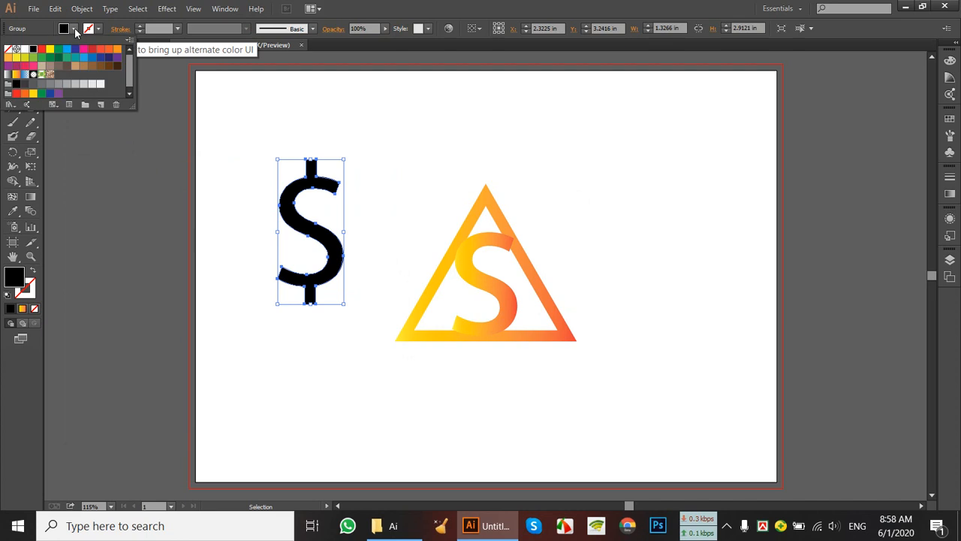
pyautogui.click(42, 74)
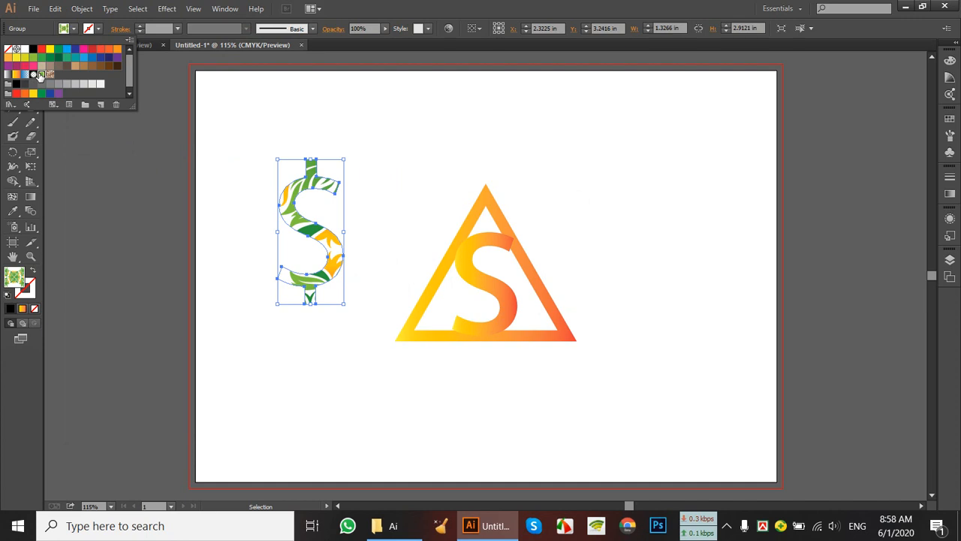
pyautogui.click(357, 142)
# Delete the gradient S inside the triangle and move the patterned $ sign into its place
pyautogui.click(494, 299)
pyautogui.press('Delete')
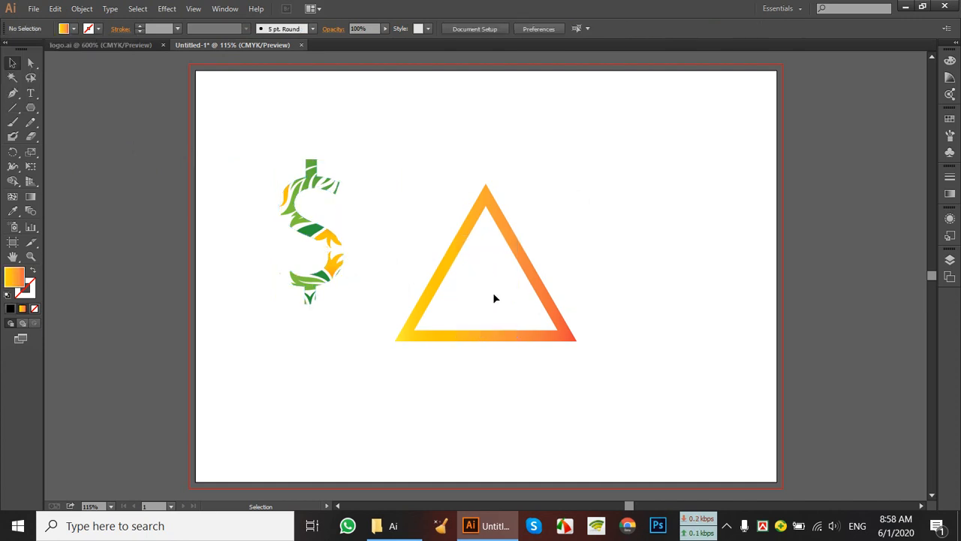
pyautogui.moveTo(311, 228); pyautogui.dragTo(490, 272)
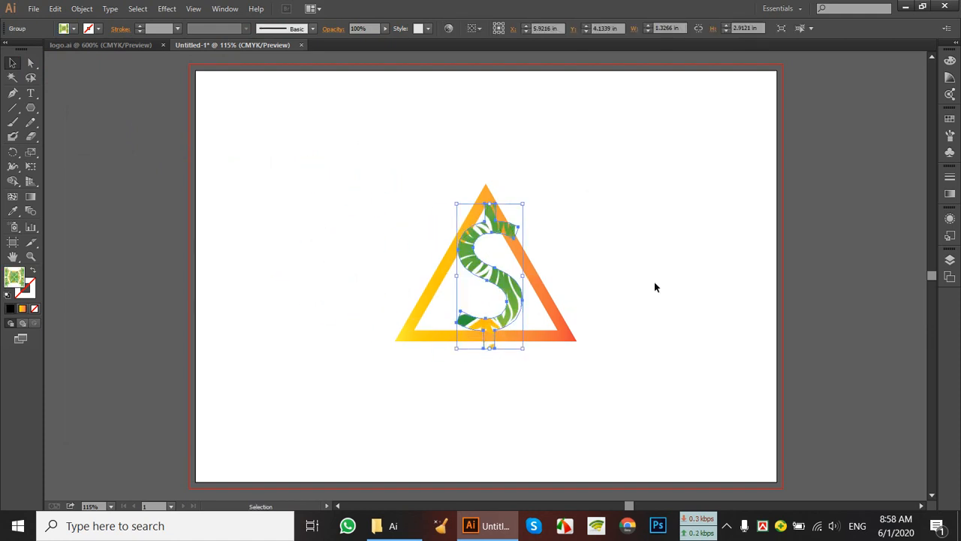
pyautogui.click(654, 282)
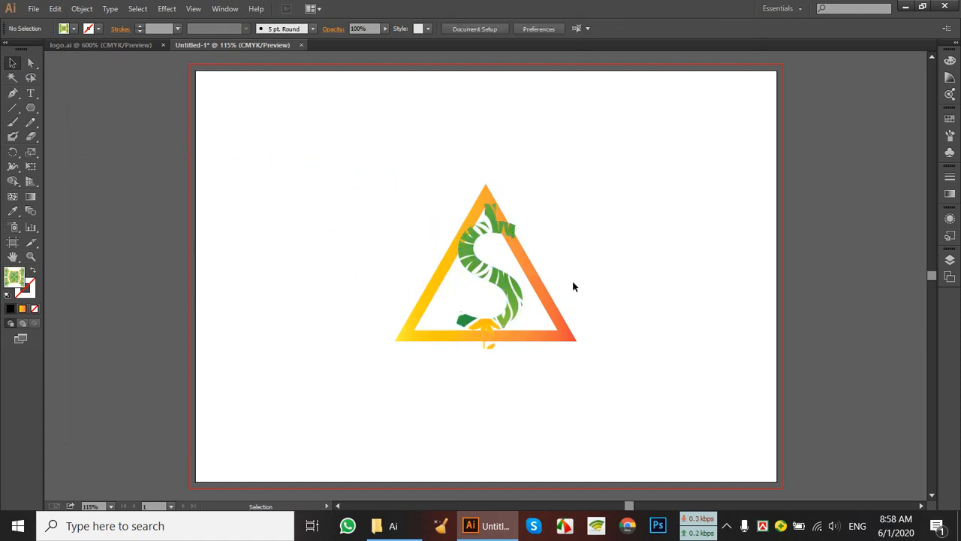
# Reduce the $ sign to about 1.26 by 2.77 in so its lower end meets the triangle's base
pyautogui.click(501, 326)
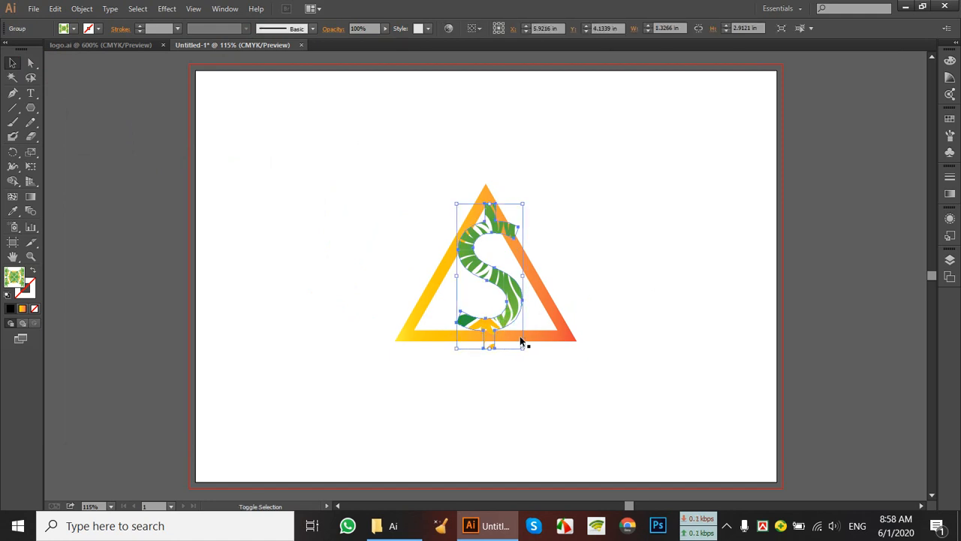
pyautogui.moveTo(522, 348); pyautogui.dragTo(520, 343)
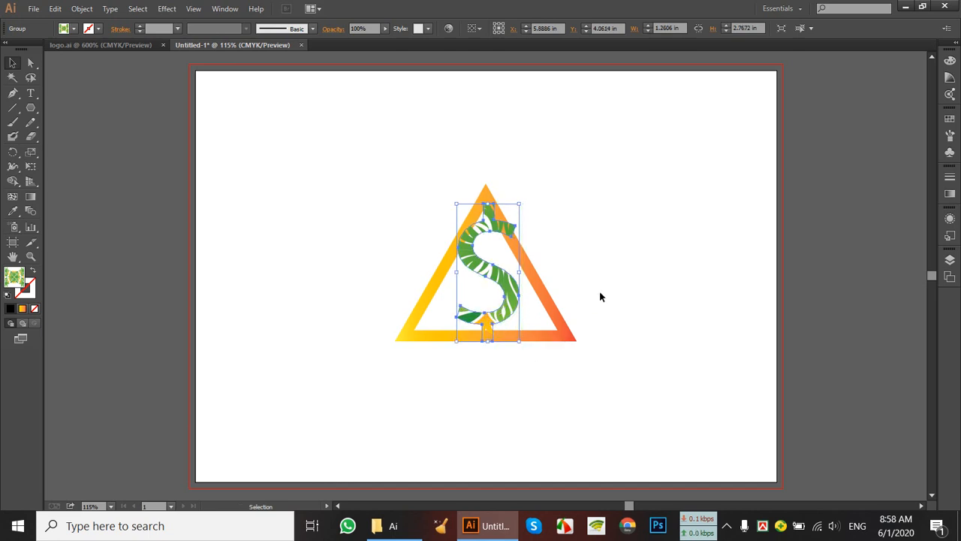
pyautogui.click(605, 294)
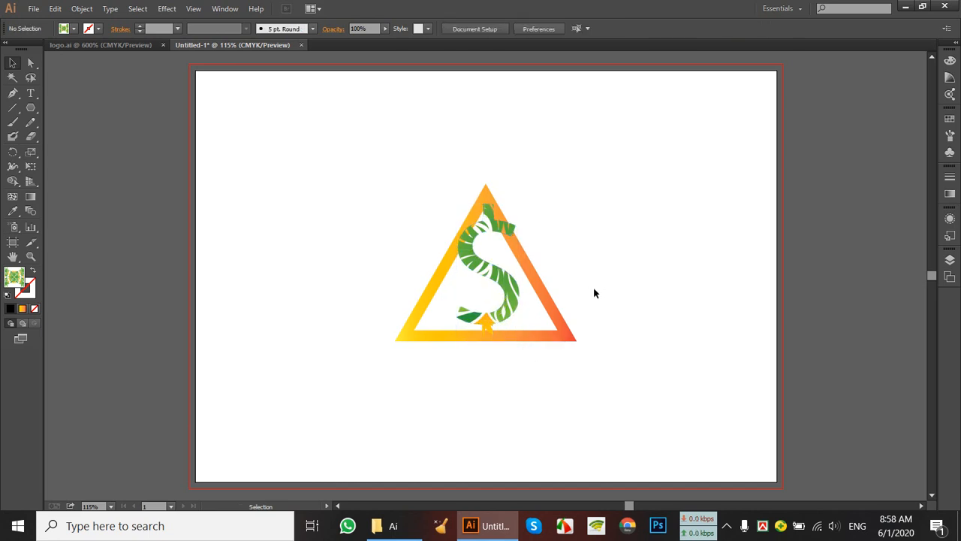
# Apply the green and yellow leaf pattern swatch to the triangle's stroke
pyautogui.click(544, 292)
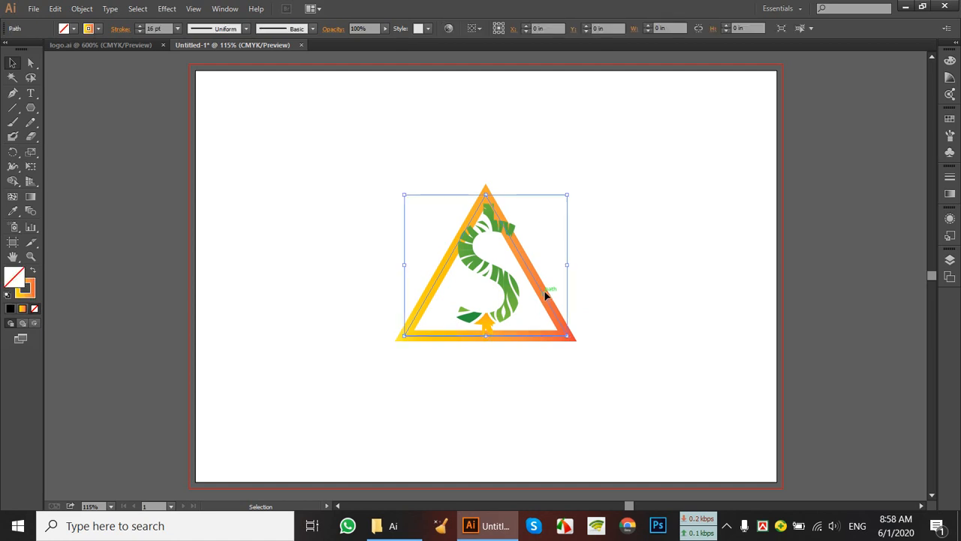
pyautogui.click(98, 29)
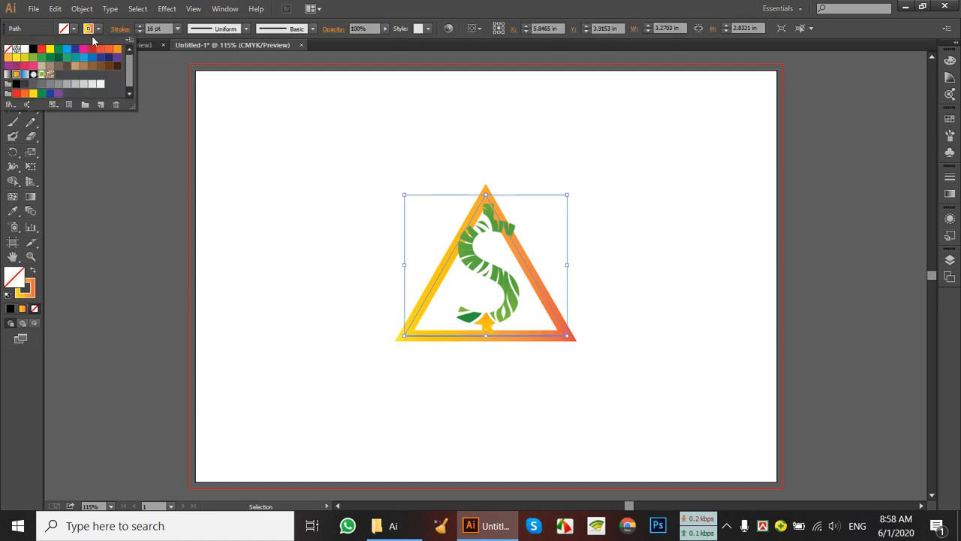
pyautogui.click(50, 76)
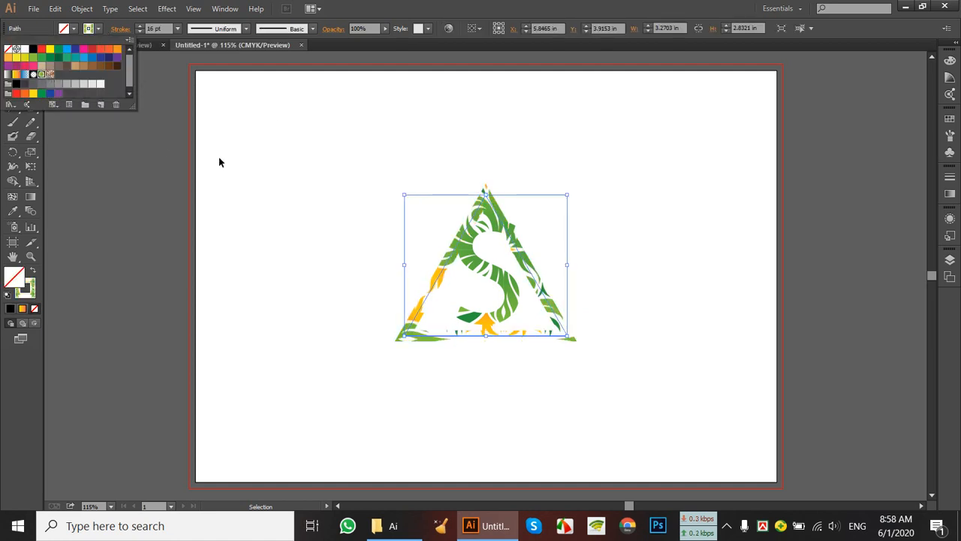
pyautogui.click(654, 223)
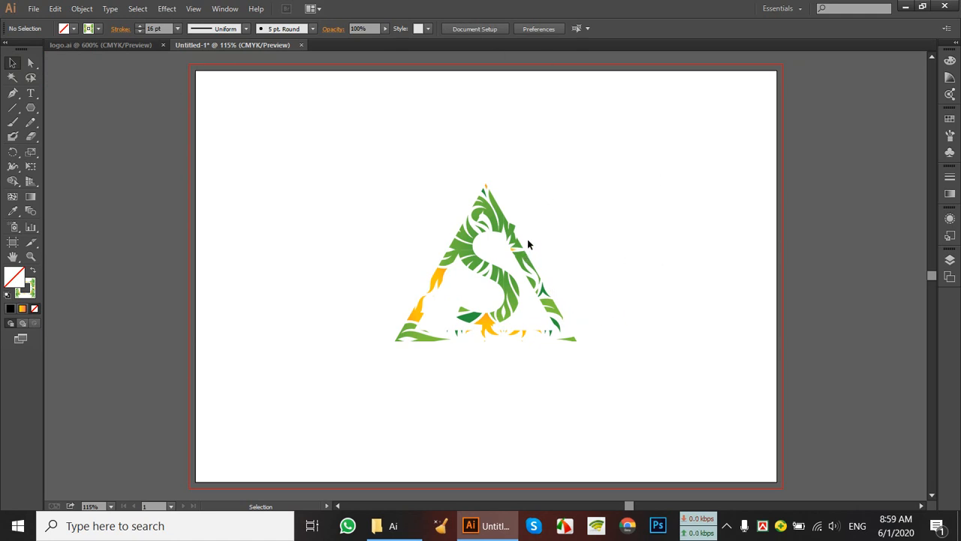
# Delete the triangle and $ sign, and draw a rectangle about 2.39 by 1.77 in in the upper middle of the artboard
pyautogui.moveTo(383, 170); pyautogui.dragTo(626, 368)
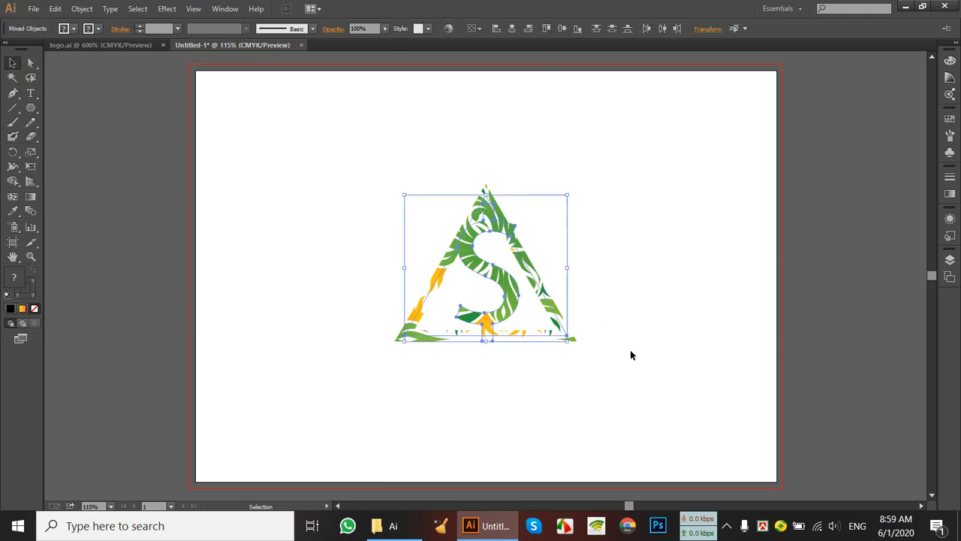
pyautogui.press('Delete')
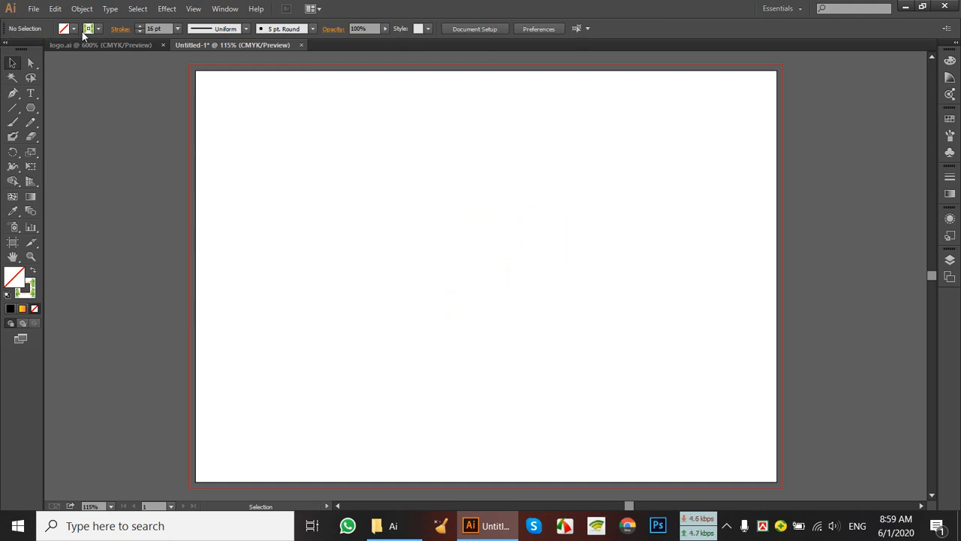
pyautogui.click(32, 113)
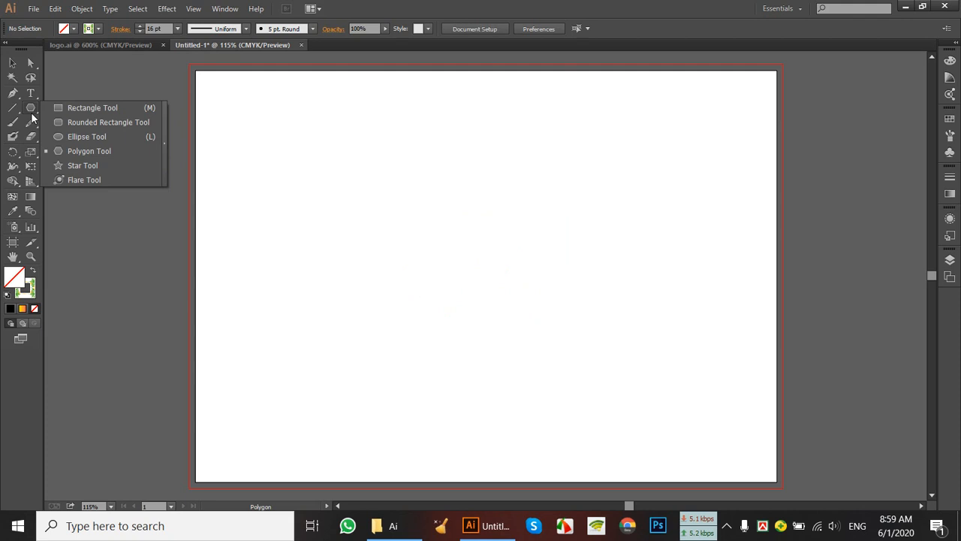
pyautogui.click(73, 107)
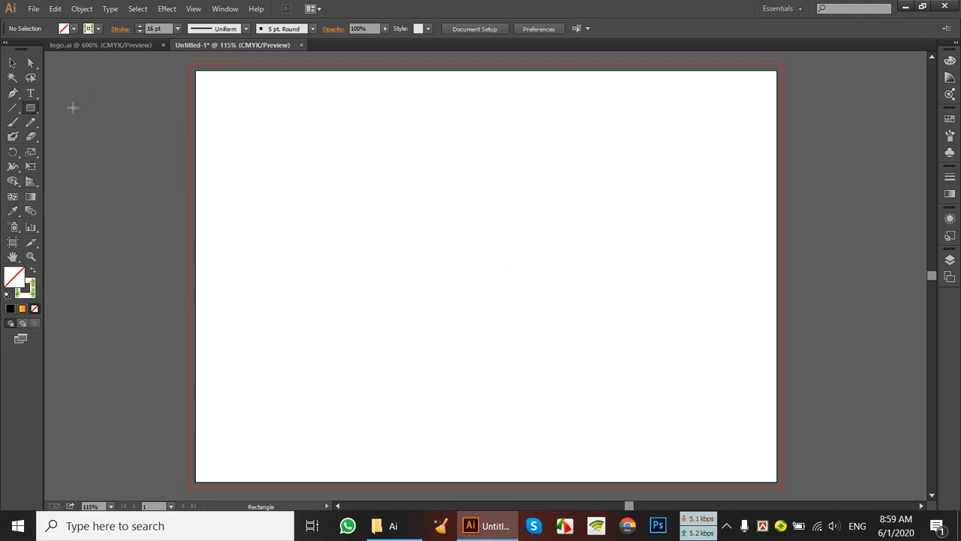
pyautogui.moveTo(389, 188)
pyautogui.mouseDown()
pyautogui.moveTo(478, 247)
pyautogui.moveTo(537, 262)
pyautogui.moveTo(508, 275)
pyautogui.mouseUp()
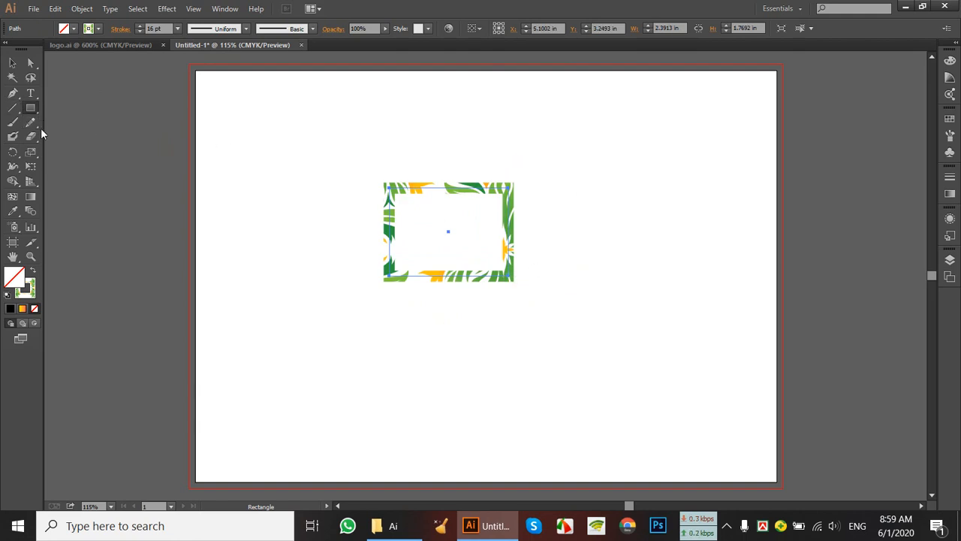
# Add a three-sided polygon with a 0.6944 in radius to the upper right of the rectangle
pyautogui.moveTo(31, 108); pyautogui.dragTo(79, 151)
pyautogui.click(606, 166)
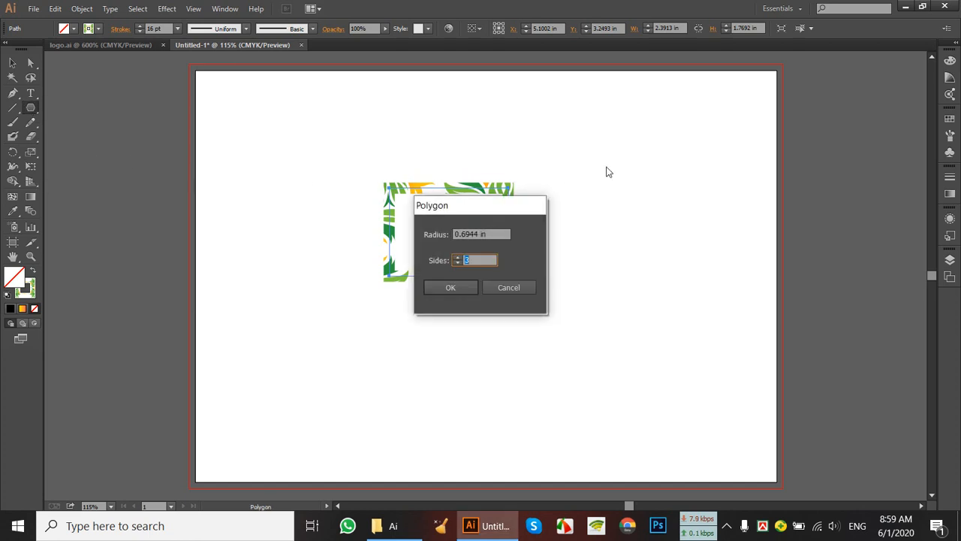
pyautogui.click(463, 286)
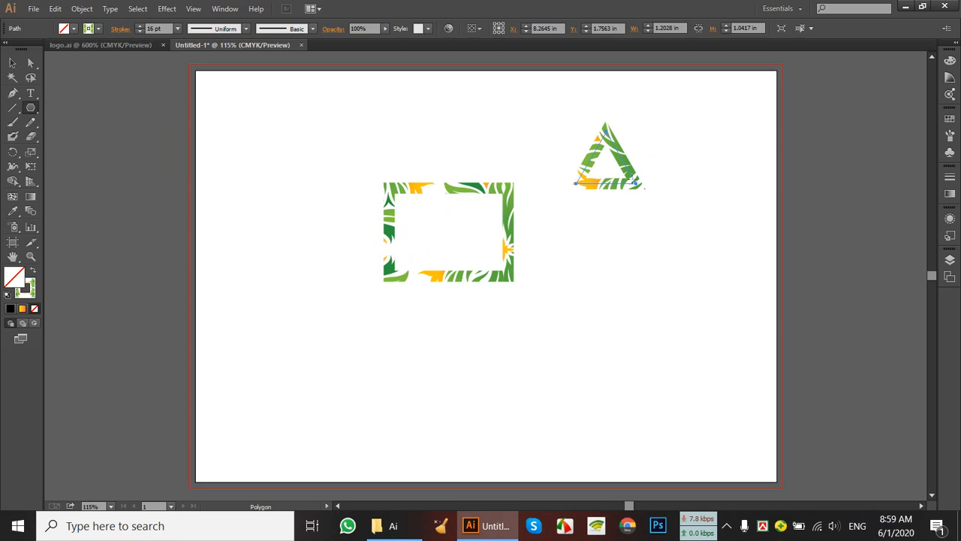
# Place the small triangle on the rectangle's upper edge as a roof, widen it to about 2.39 in and nudge it left into alignment
pyautogui.click(12, 62)
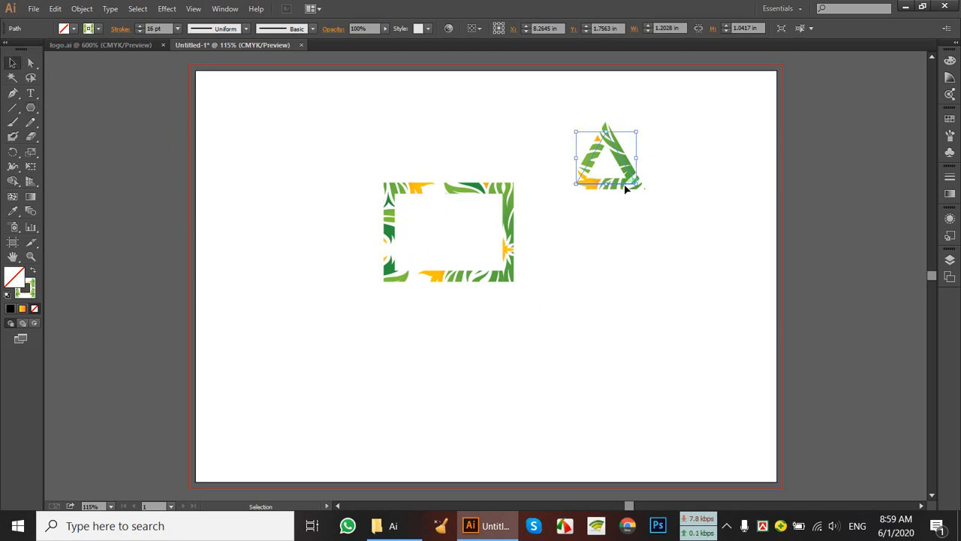
pyautogui.moveTo(638, 157); pyautogui.dragTo(467, 154)
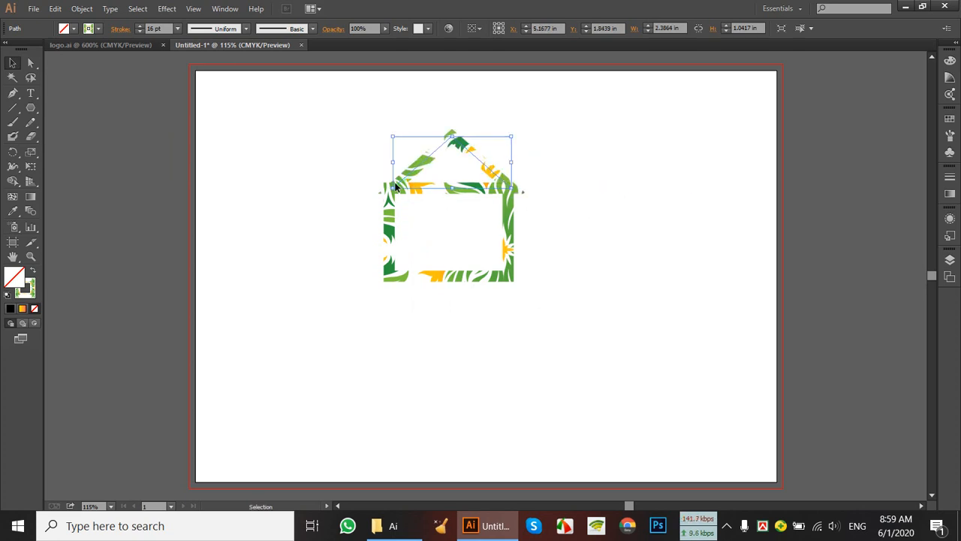
pyautogui.press('Left')
pyautogui.press('Left')
pyautogui.press('Left')
pyautogui.press('Left')
pyautogui.press('Left')
pyautogui.press('Left')
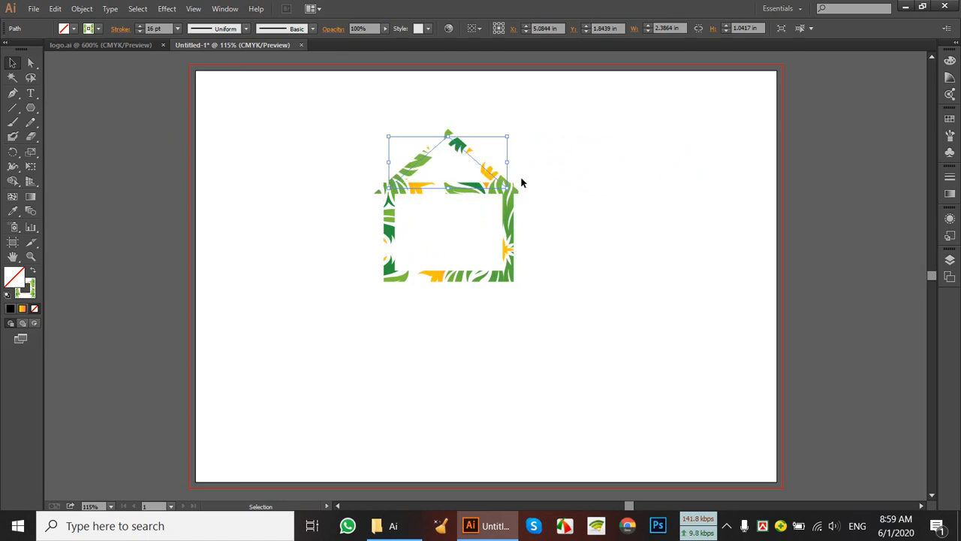
# Widen the roof triangle to about 2.70 in and nudge it left to centre it over the rectangle
pyautogui.moveTo(507, 161); pyautogui.dragTo(523, 161)
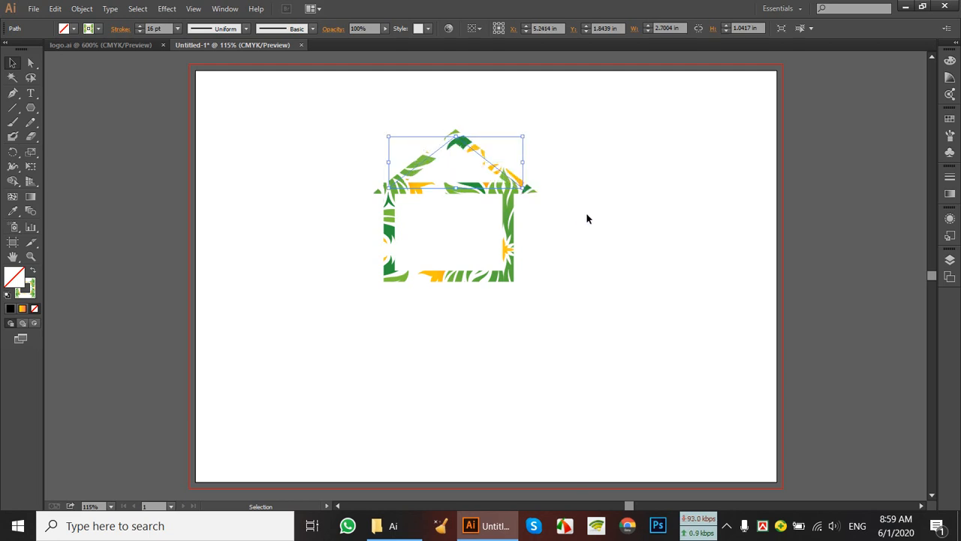
pyautogui.press('Left')
pyautogui.press('Left')
pyautogui.press('Left')
pyautogui.press('Left')
pyautogui.press('Left')
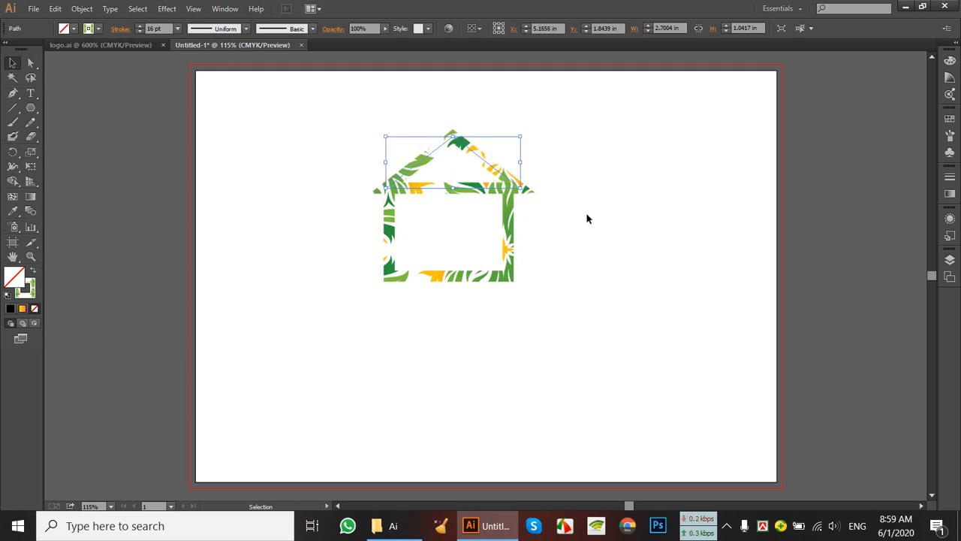
pyautogui.click(587, 214)
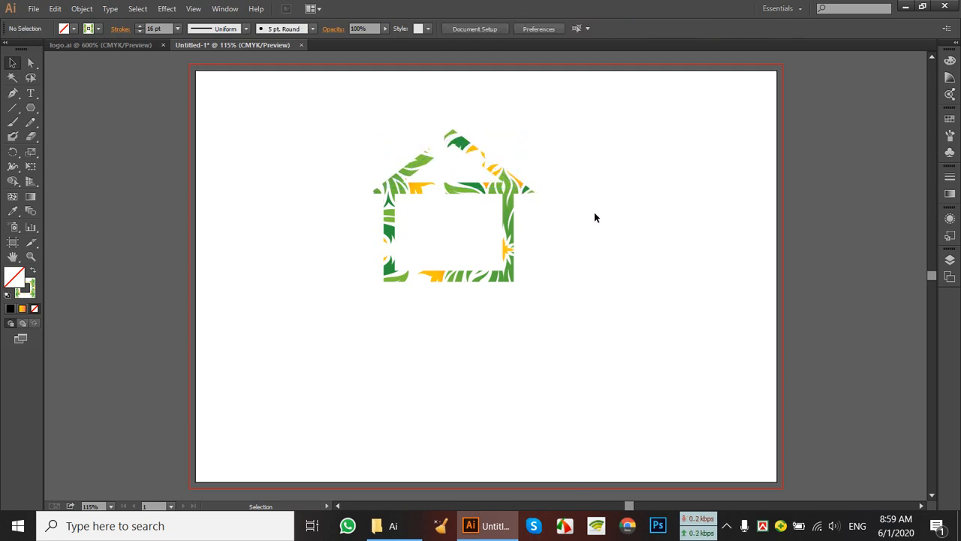
pyautogui.click(509, 181)
pyautogui.press('Left')
pyautogui.press('Left')
pyautogui.press('Left')
pyautogui.press('Left')
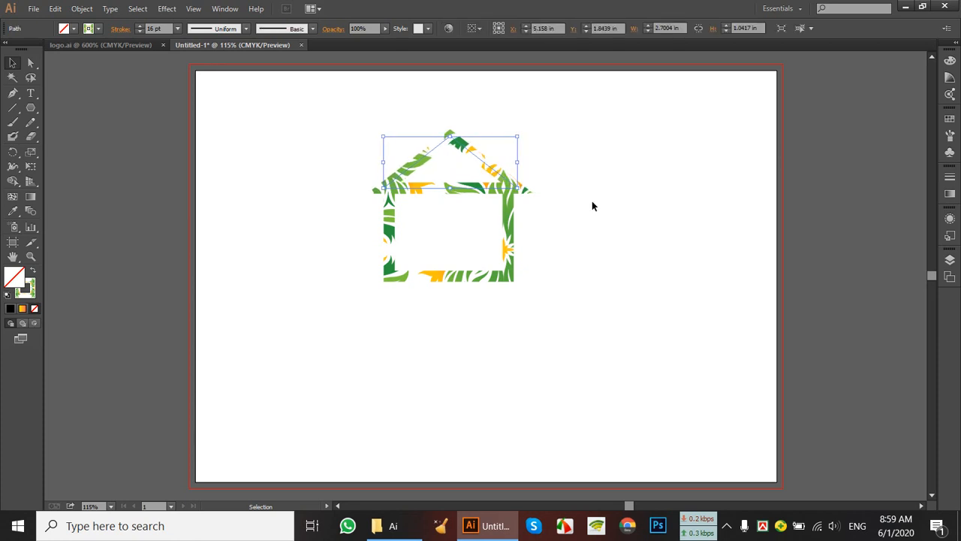
pyautogui.click(601, 213)
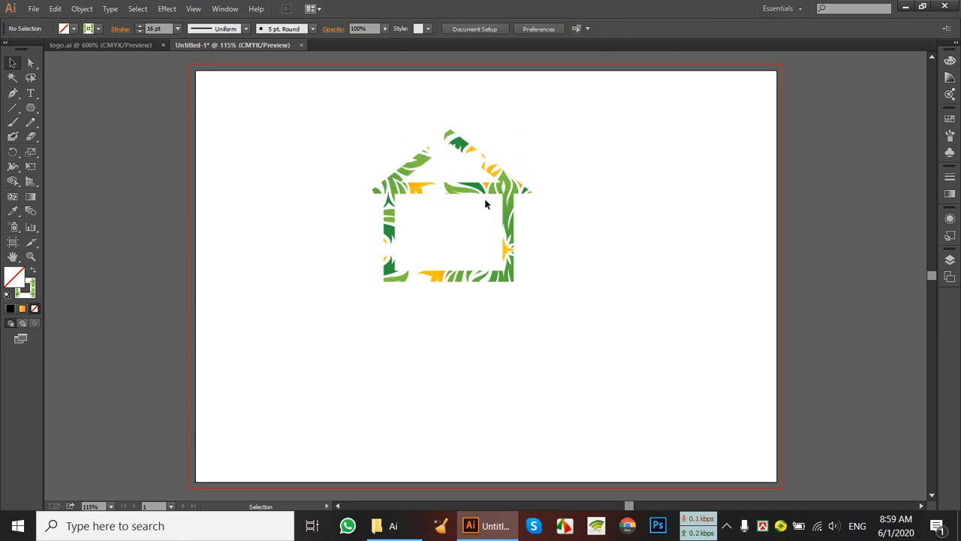
# Try the Fading Sky and yellow-orange gradients on the roof triangle's stroke and settle on solid pink
pyautogui.click(406, 174)
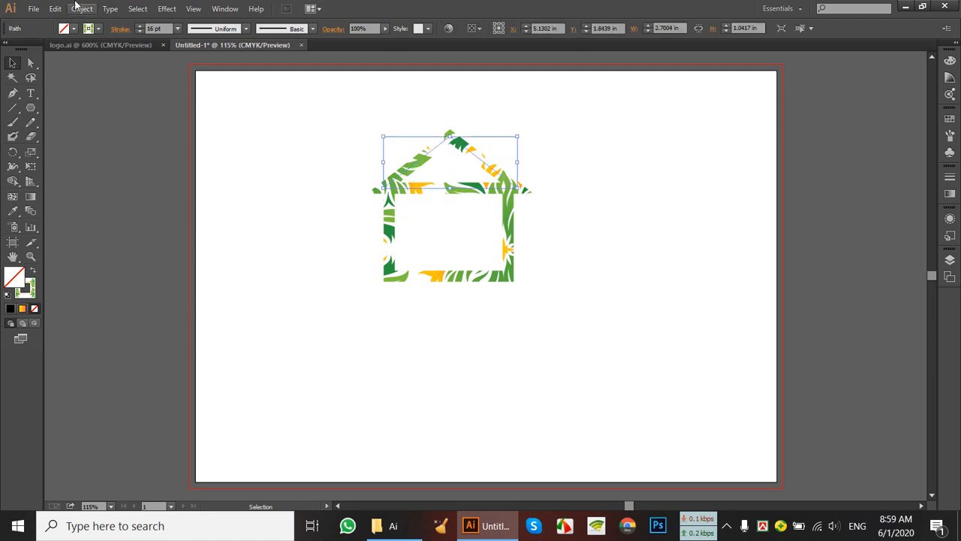
pyautogui.click(98, 30)
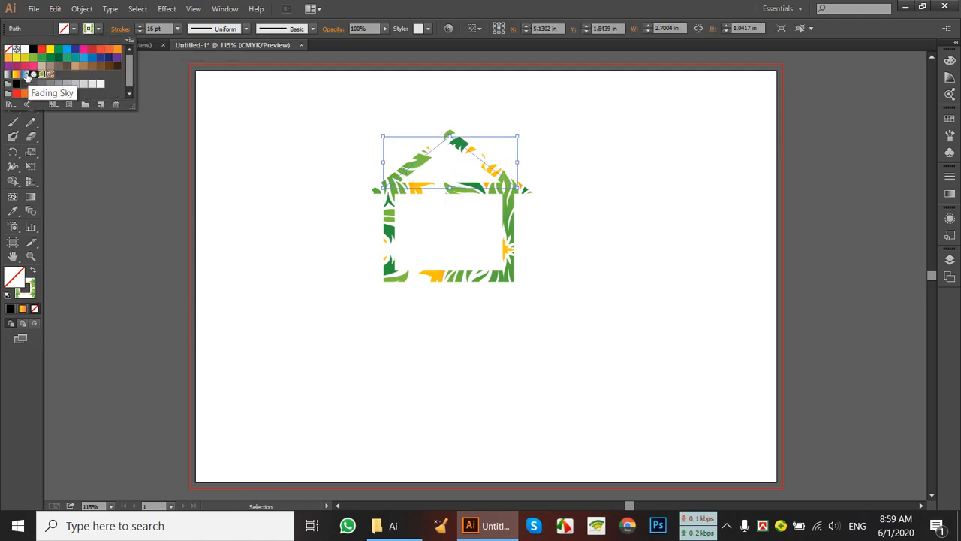
pyautogui.click(24, 75)
pyautogui.click(16, 75)
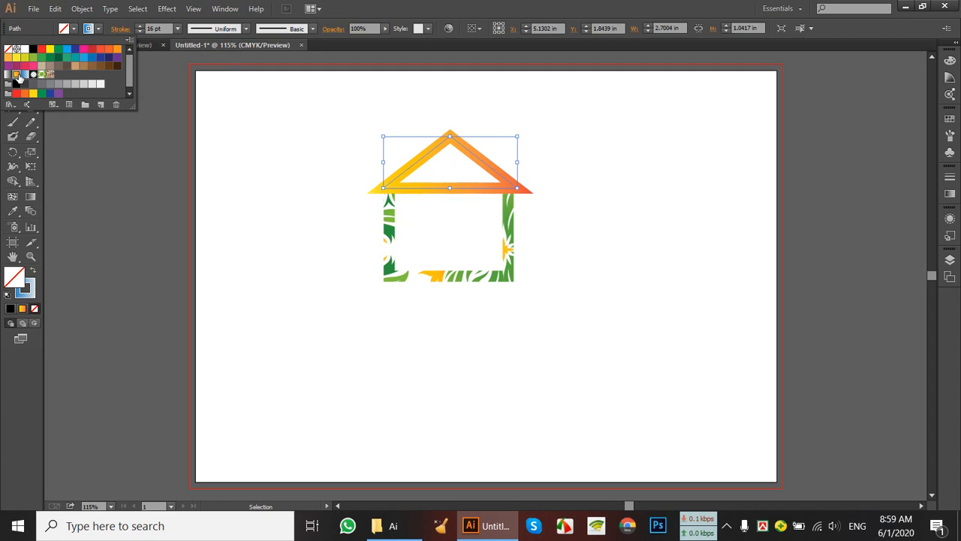
pyautogui.click(84, 48)
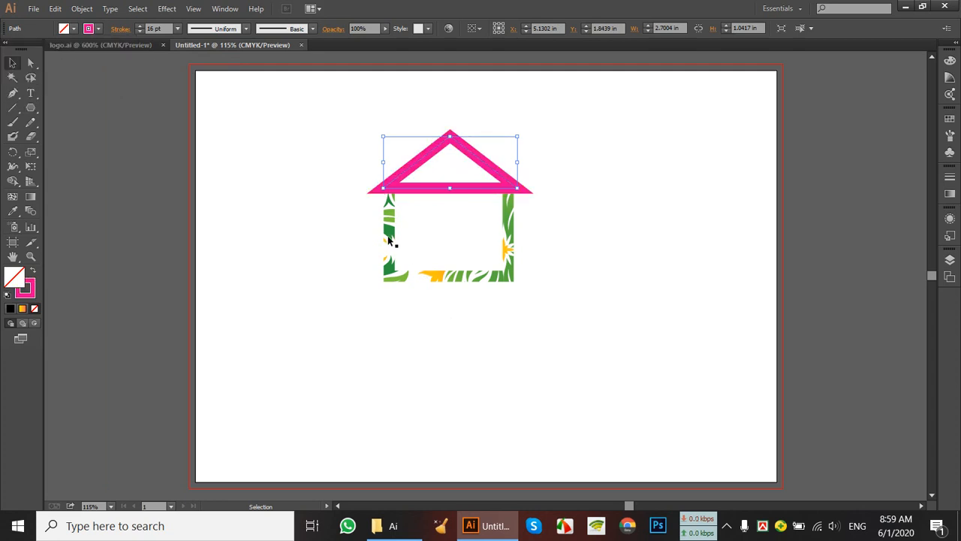
pyautogui.click(100, 28)
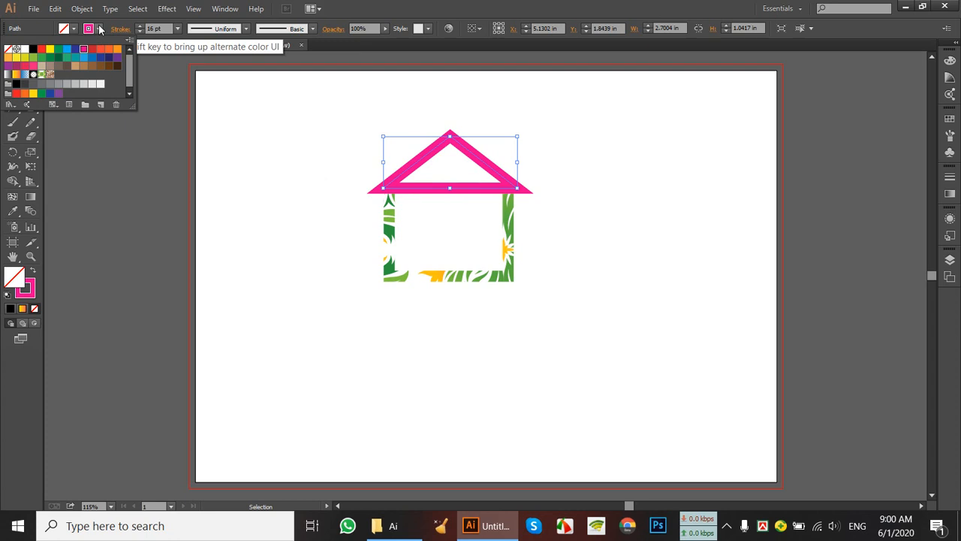
pyautogui.click(394, 228)
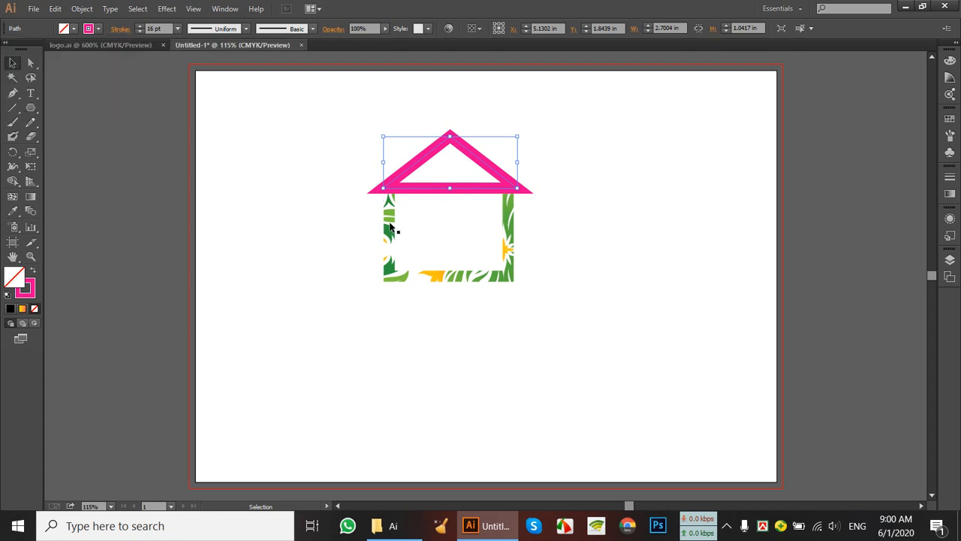
# Change the roof triangle's stroke to solid orange
pyautogui.click(98, 28)
pyautogui.click(110, 51)
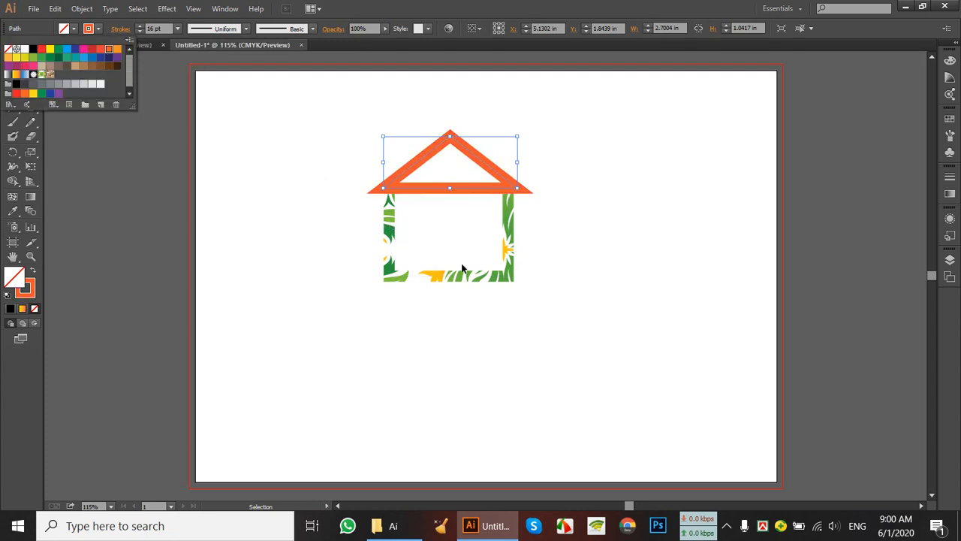
pyautogui.click(534, 252)
# Change the stroke of the rectangle under the roof to CMYK Magenta and deselect it
pyautogui.click(508, 243)
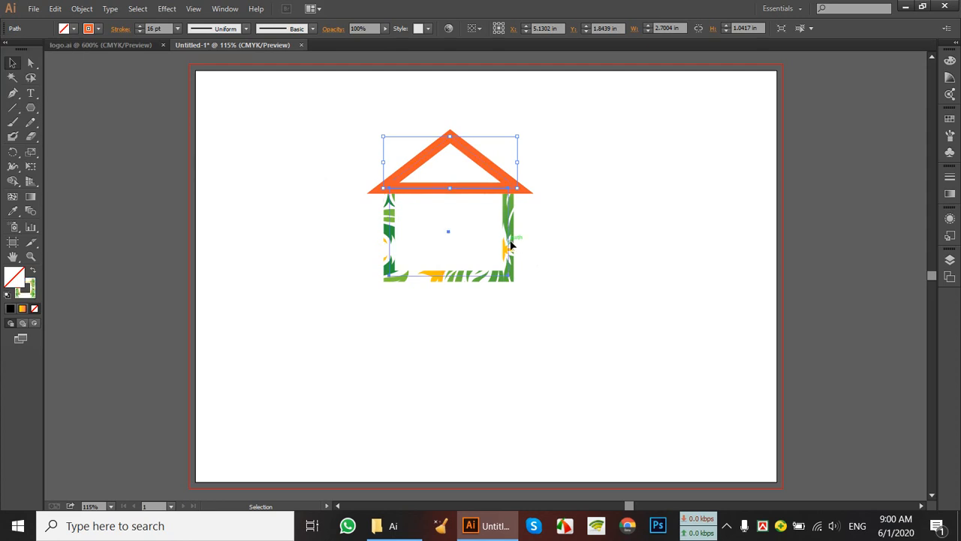
pyautogui.click(98, 28)
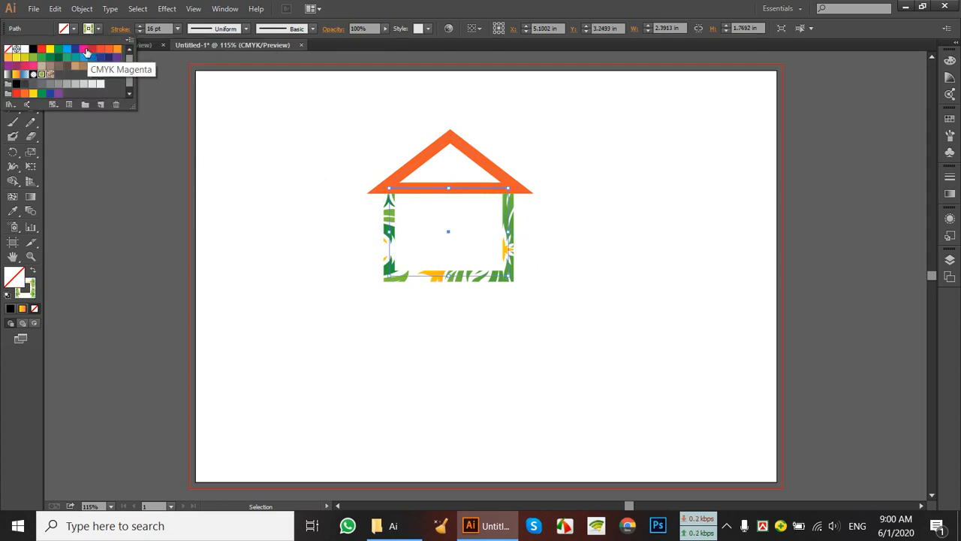
pyautogui.click(84, 51)
pyautogui.click(577, 234)
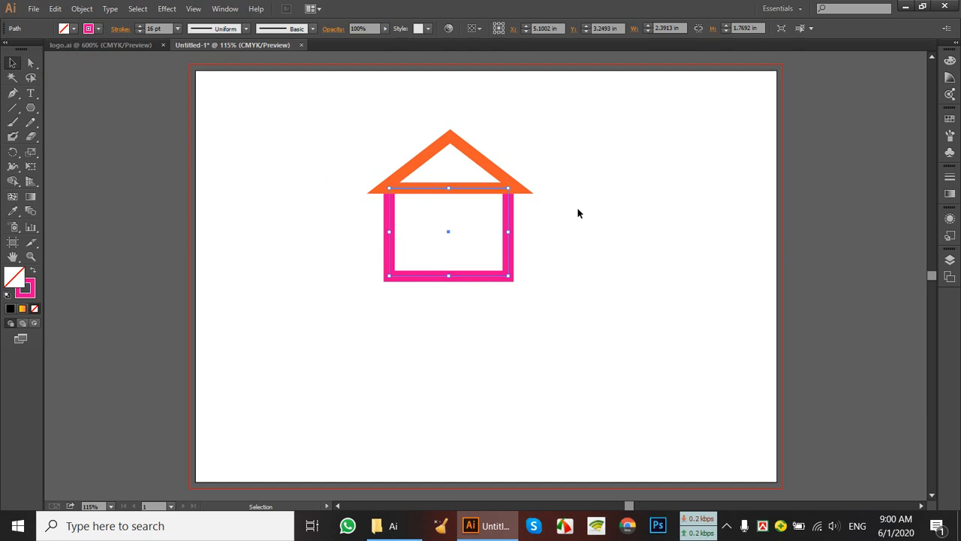
pyautogui.click(577, 158)
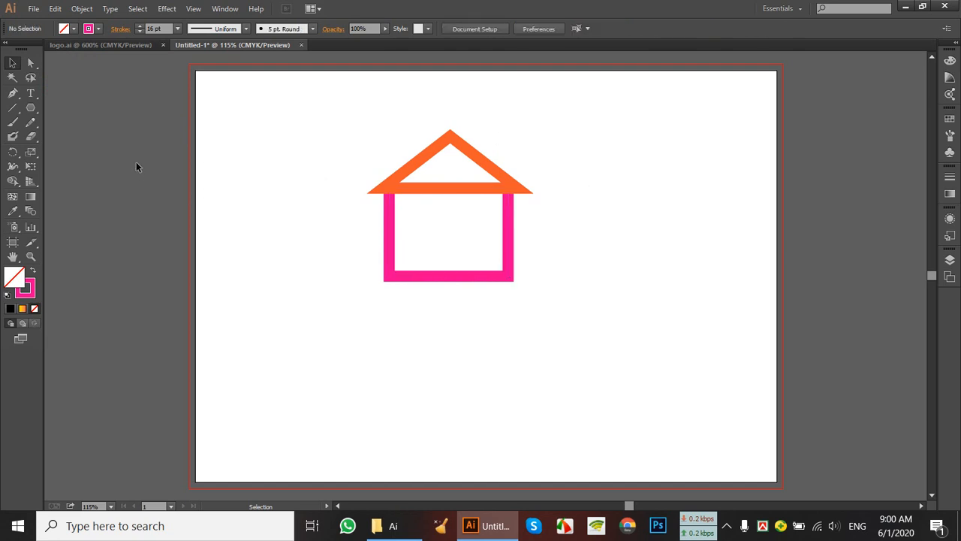
pyautogui.click(13, 122)
pyautogui.moveTo(685, 189)
pyautogui.mouseDown()
pyautogui.moveTo(624, 187)
pyautogui.moveTo(691, 284)
pyautogui.moveTo(624, 318)
pyautogui.moveTo(589, 317)
pyautogui.mouseUp()
pyautogui.hotkey('ctrl', 'z')
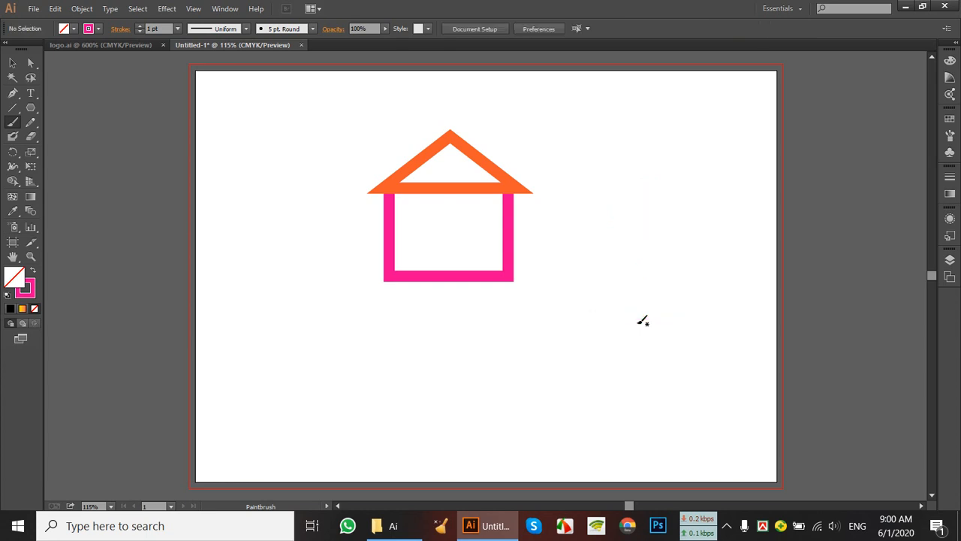
# Paint a freehand S about 0.80 in wide and 1.94 in tall beside the house and set its stroke to 4 pt
pyautogui.moveTo(639, 159)
pyautogui.mouseDown()
pyautogui.moveTo(615, 172)
pyautogui.moveTo(622, 210)
pyautogui.moveTo(646, 223)
pyautogui.moveTo(636, 255)
pyautogui.moveTo(612, 255)
pyautogui.mouseUp()
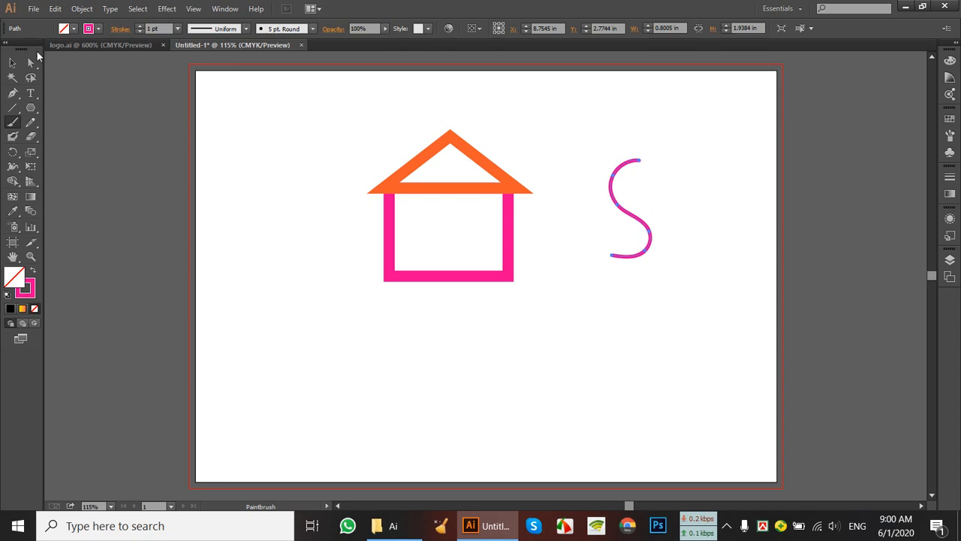
pyautogui.click(139, 24)
pyautogui.click(139, 25)
pyautogui.click(139, 24)
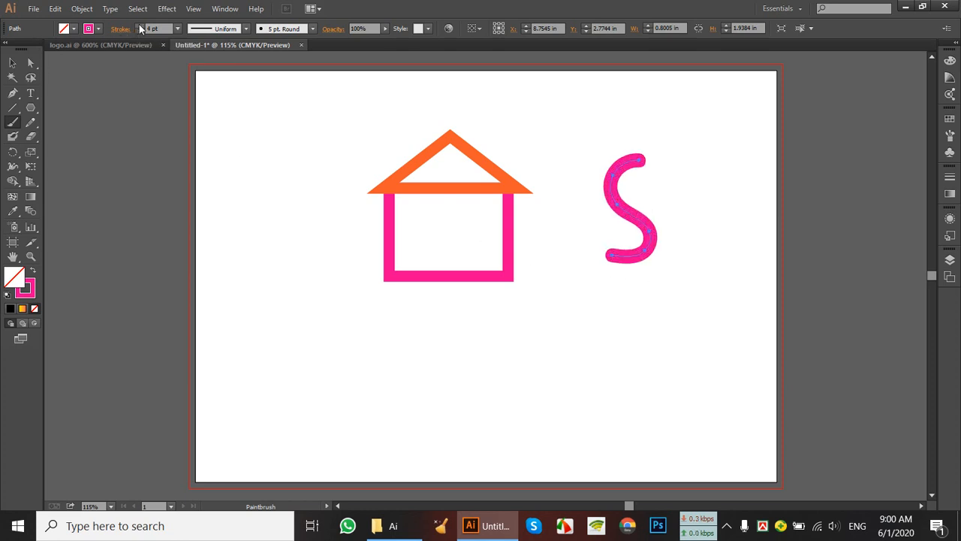
# Try the Pompadour, green foliage, black radial gradient and solid green strokes on the painted S and settle on the foliage pattern
pyautogui.click(95, 33)
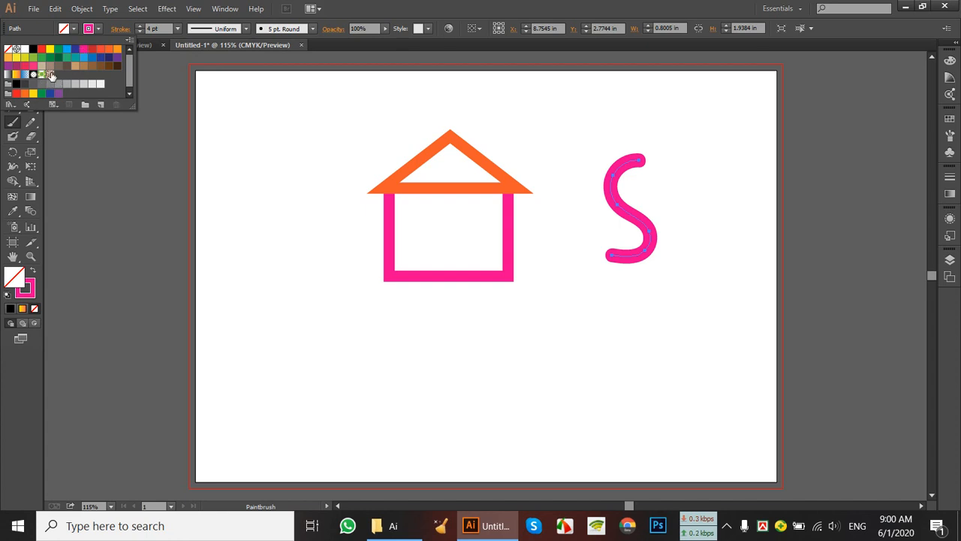
pyautogui.click(50, 75)
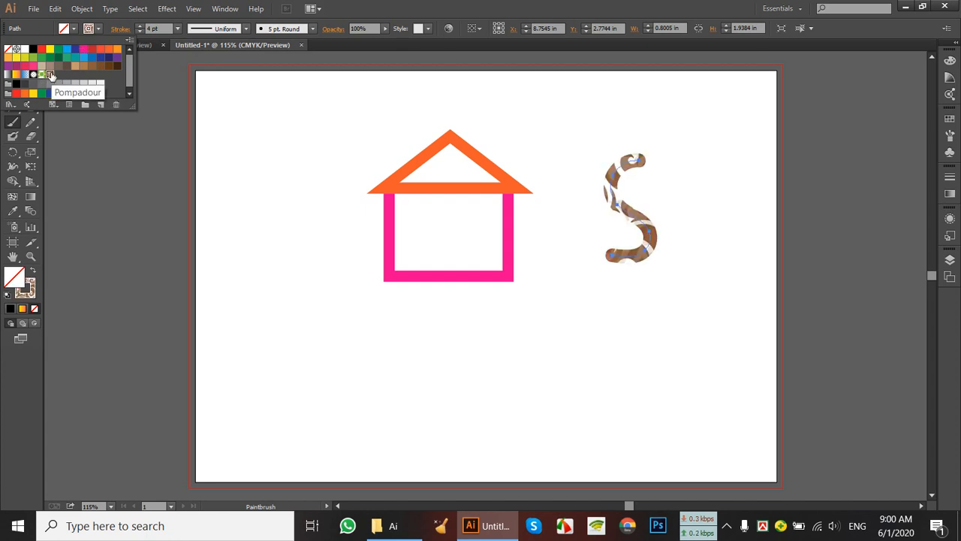
pyautogui.click(41, 75)
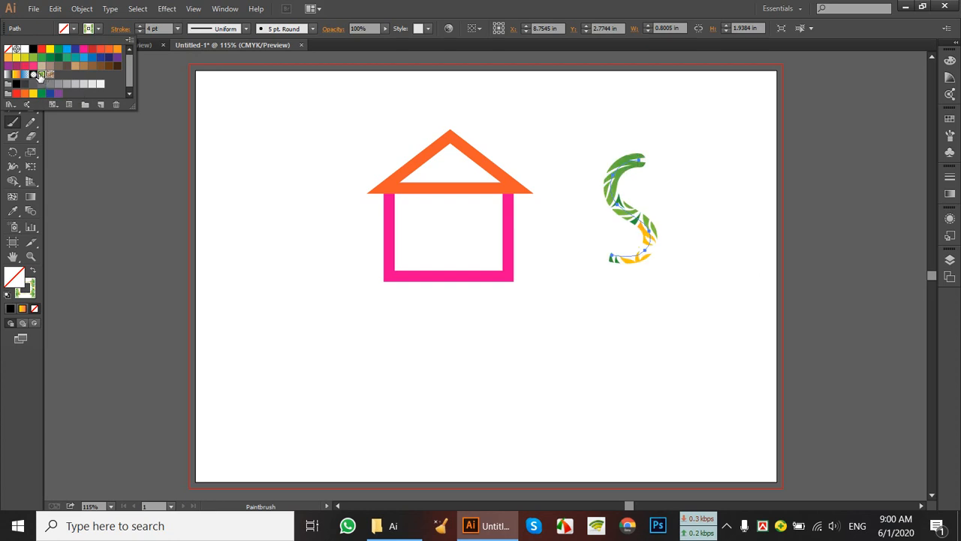
pyautogui.click(33, 74)
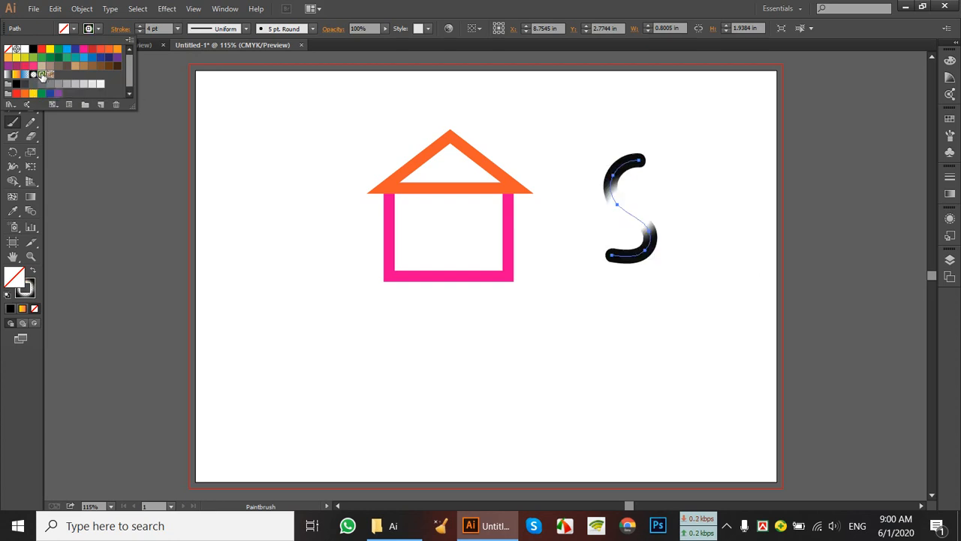
pyautogui.click(41, 75)
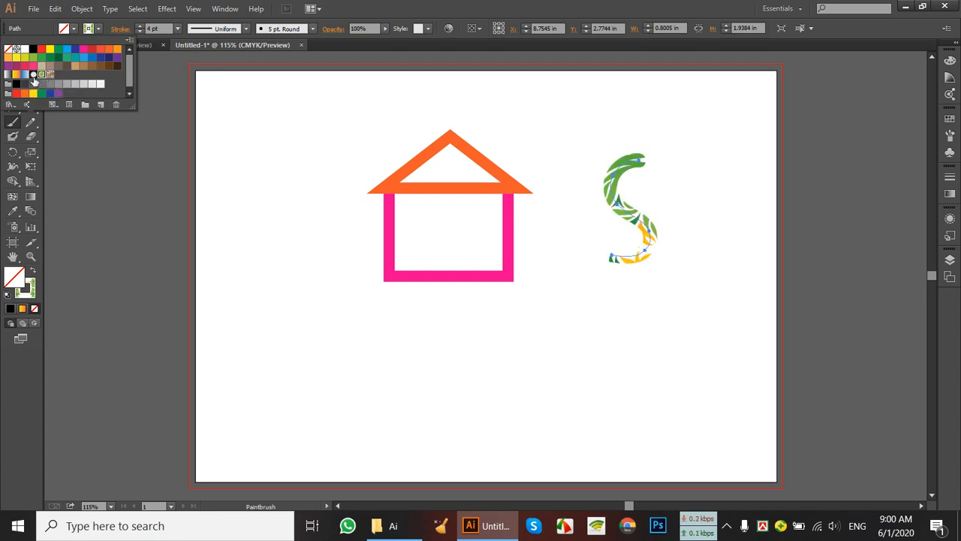
pyautogui.click(43, 94)
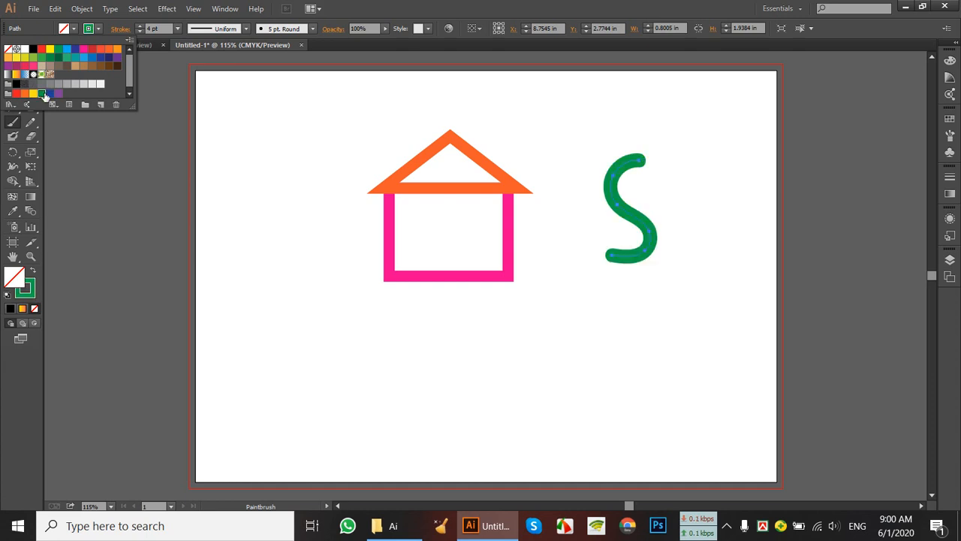
pyautogui.click(41, 75)
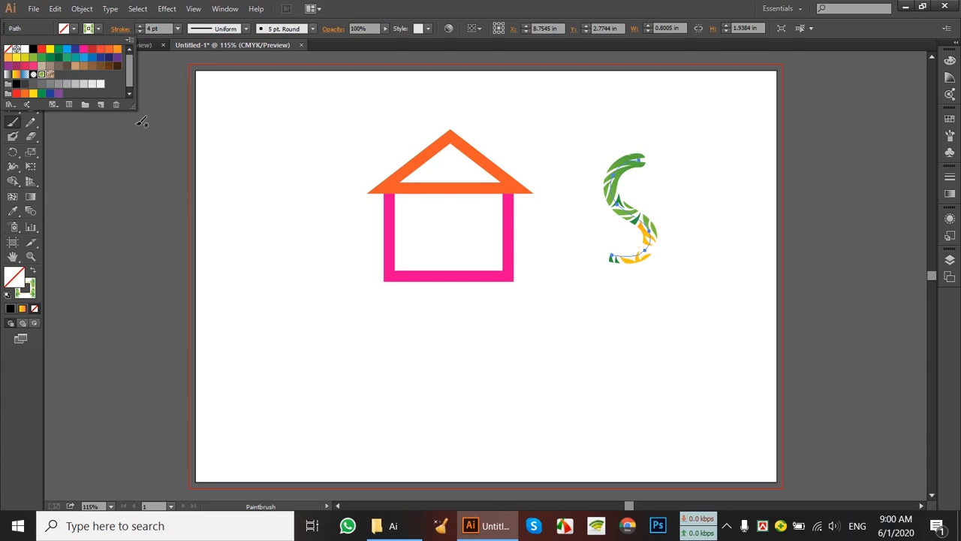
pyautogui.click(139, 123)
# Move the foliage-patterned S into the middle of the house and deselect it
pyautogui.click(12, 62)
pyautogui.moveTo(624, 194); pyautogui.dragTo(447, 212)
pyautogui.click(579, 257)
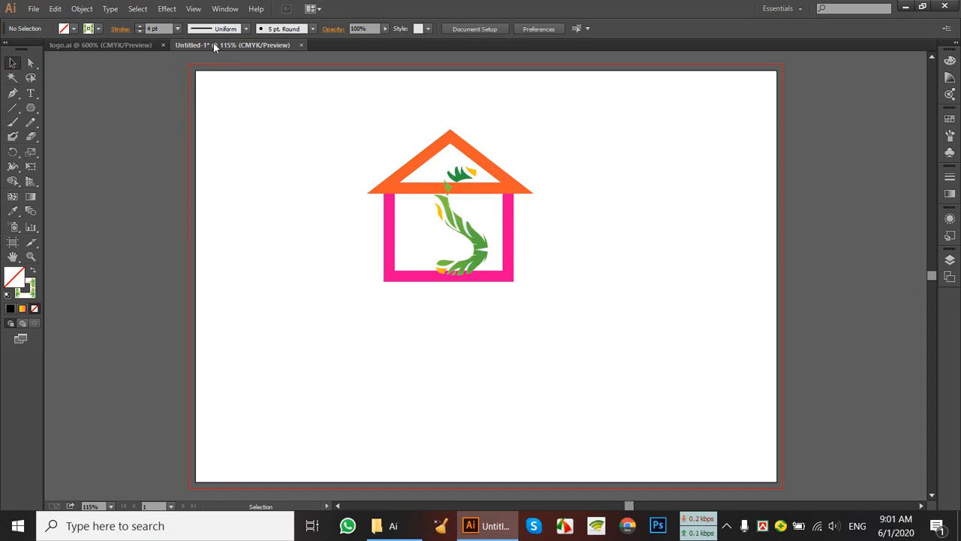
# Check the finished house logo in logo.ai, return to the untitled document and delete the painted S
pyautogui.click(97, 45)
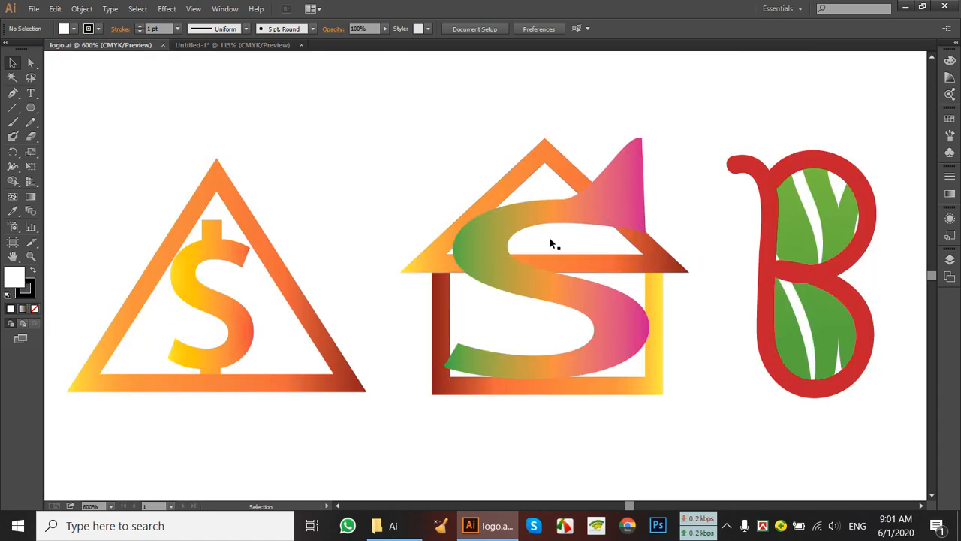
pyautogui.click(225, 46)
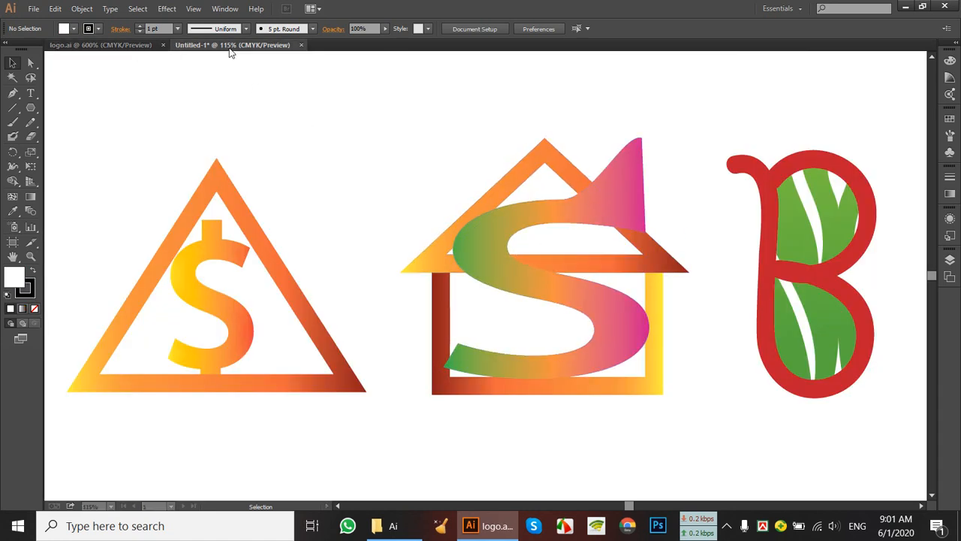
pyautogui.click(473, 242)
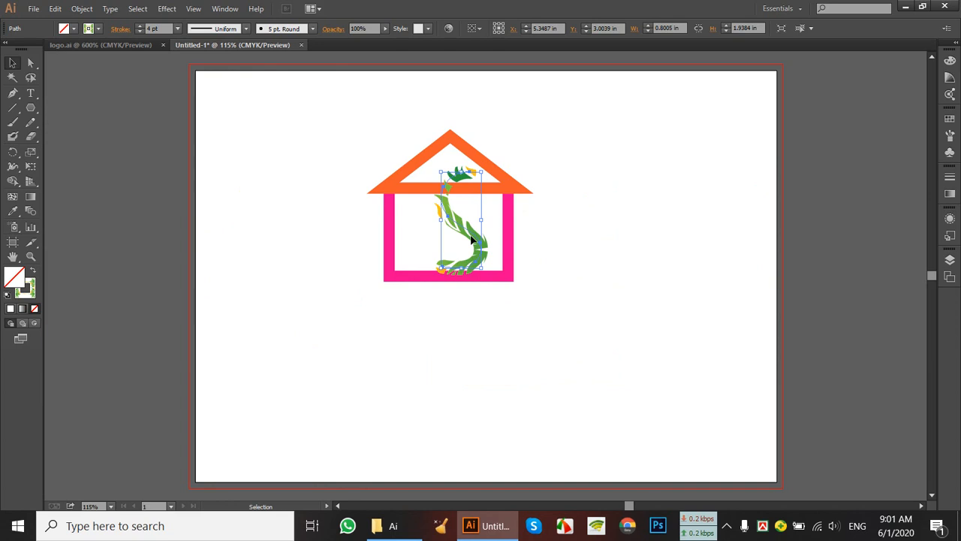
pyautogui.press('Delete')
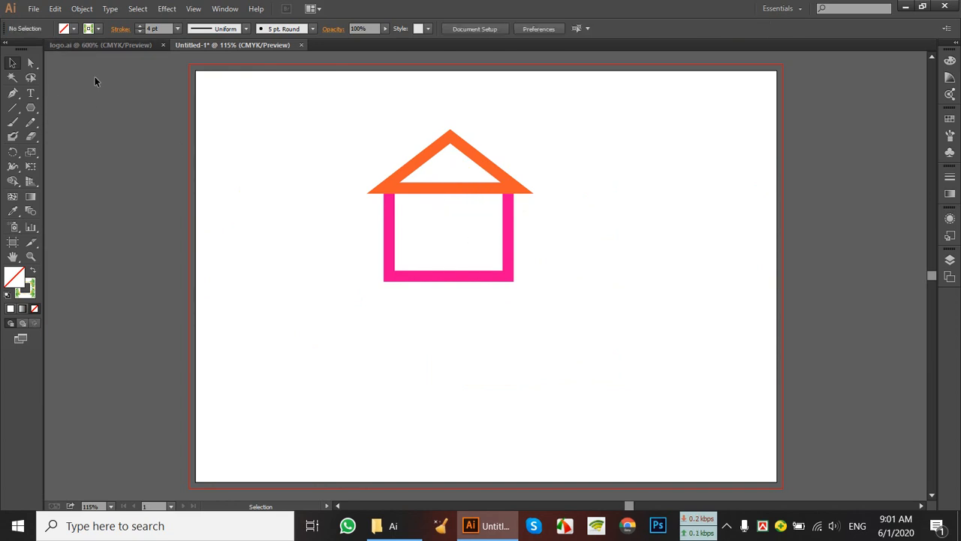
# Add a letter "s" as Myriad Pro text beside the house, raising the font size above 29 pt
pyautogui.click(31, 94)
pyautogui.click(633, 220)
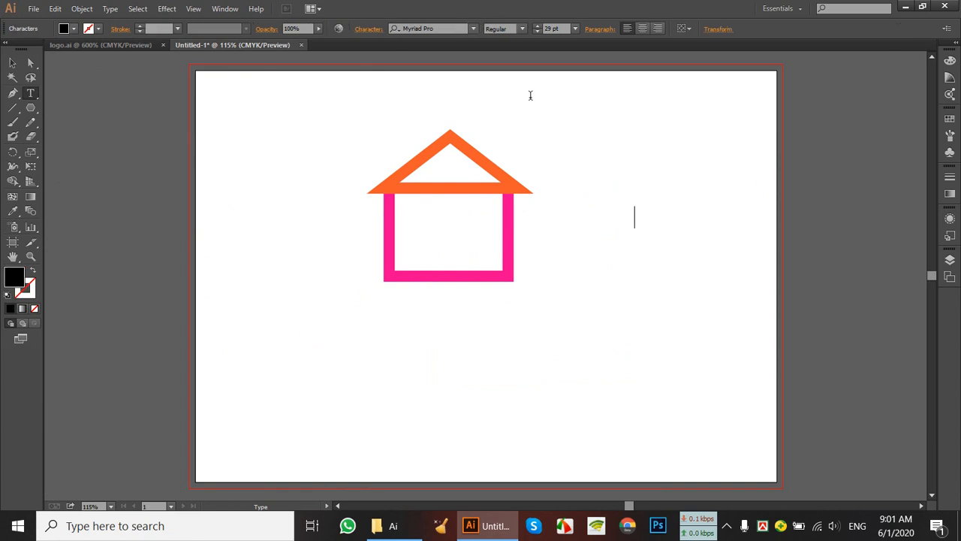
pyautogui.click(537, 26)
pyautogui.click(537, 27)
pyautogui.click(536, 26)
pyautogui.write('s')
# Enlarge the letter s to about 362 pt and place it just beside the house
pyautogui.click(13, 63)
pyautogui.moveTo(647, 230); pyautogui.dragTo(741, 374)
pyautogui.moveTo(661, 280); pyautogui.dragTo(571, 137)
pyautogui.moveTo(608, 233); pyautogui.dragTo(700, 337)
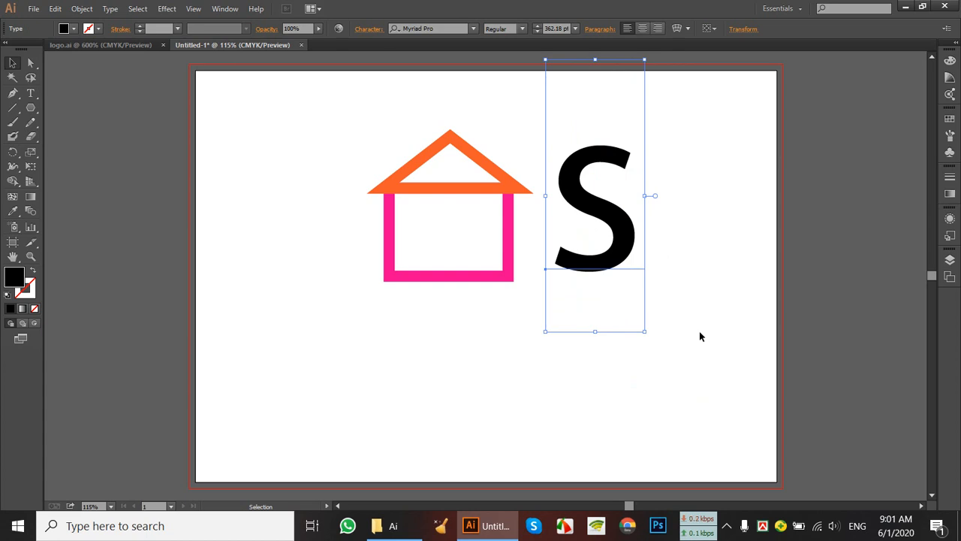
# Expand the letter s into editable shapes, with Object and Fill included
pyautogui.click(82, 9)
pyautogui.click(112, 147)
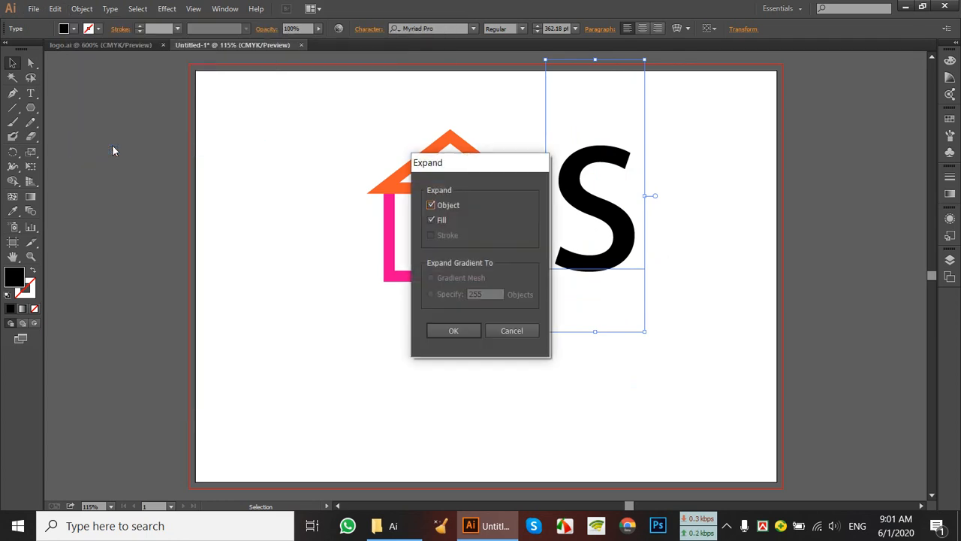
pyautogui.click(453, 330)
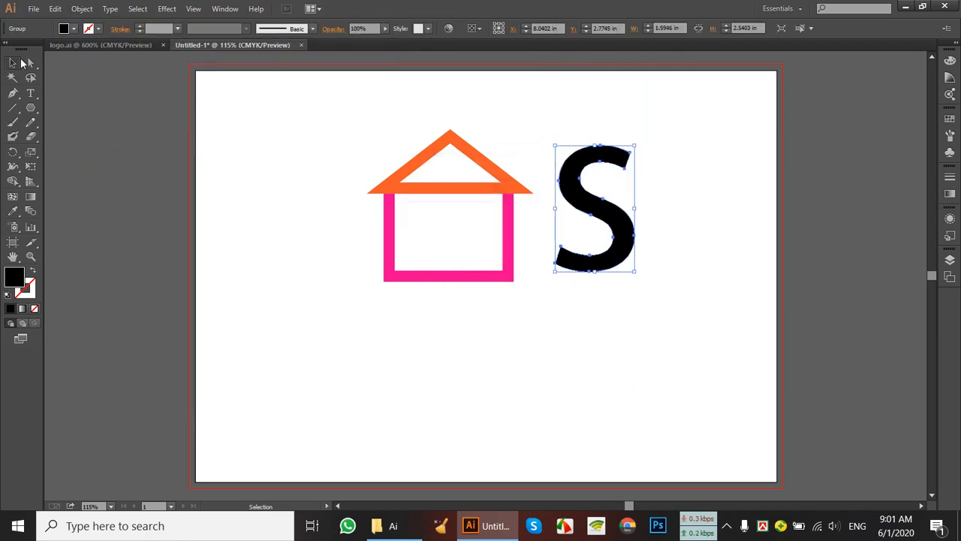
# Apply the yellow-orange gradient to the expanded S's stroke and fill, and move the letter down about 0.68 in
pyautogui.click(92, 30)
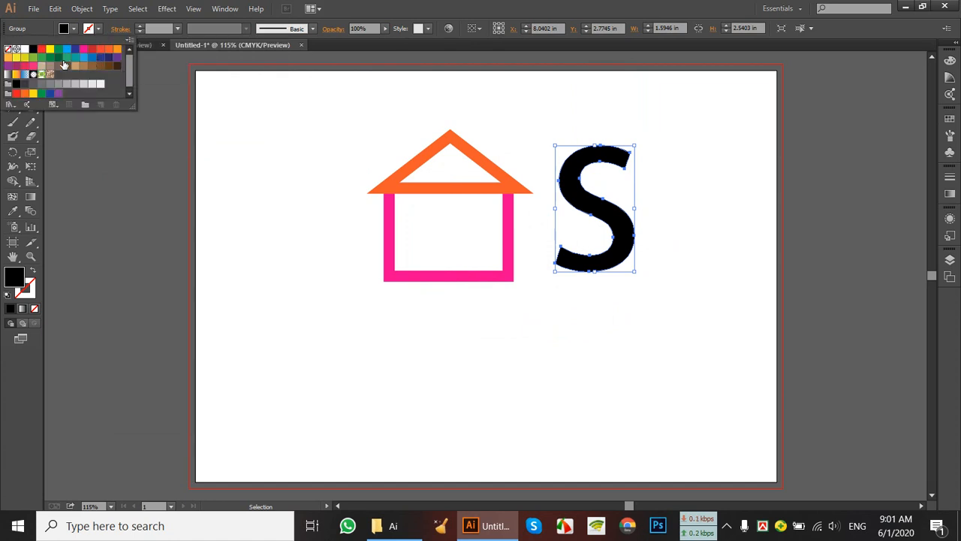
pyautogui.click(16, 74)
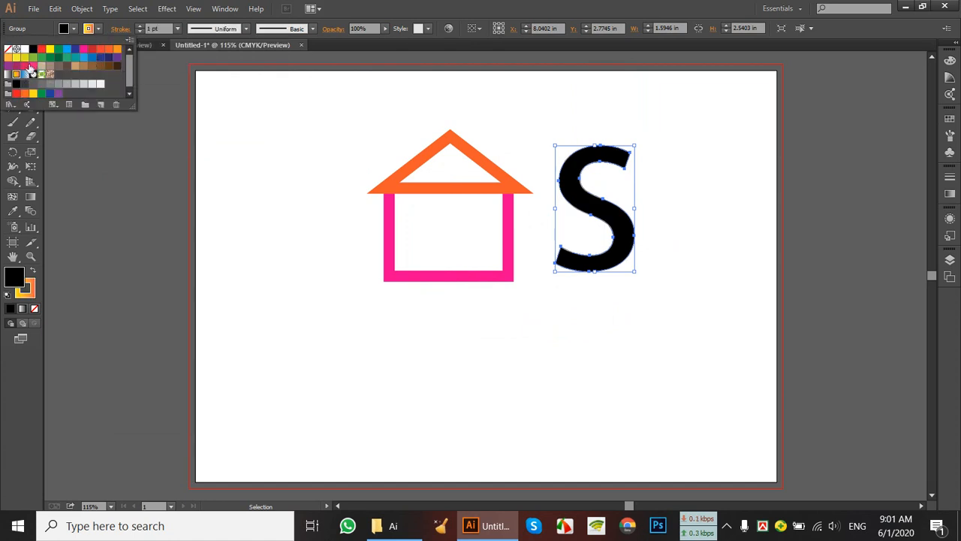
pyautogui.click(73, 30)
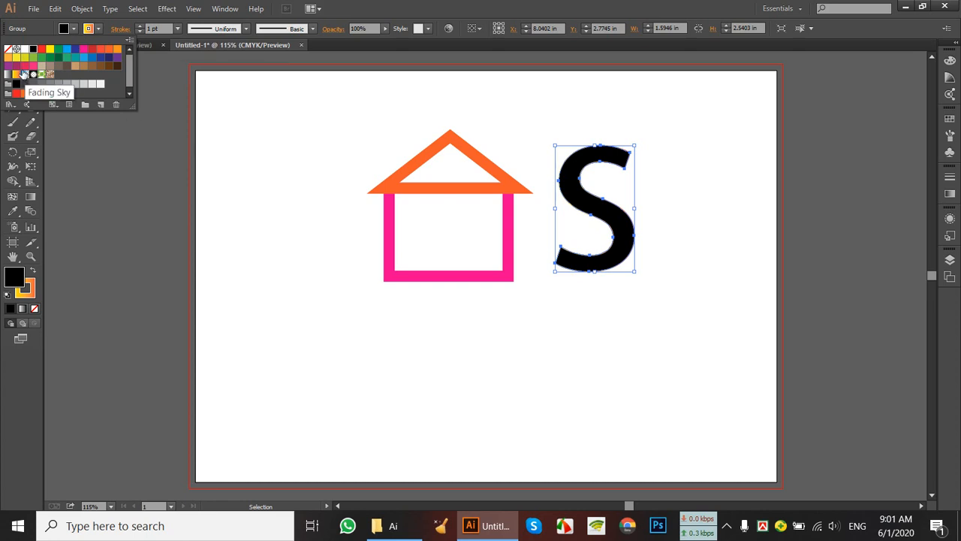
pyautogui.click(16, 74)
pyautogui.click(475, 350)
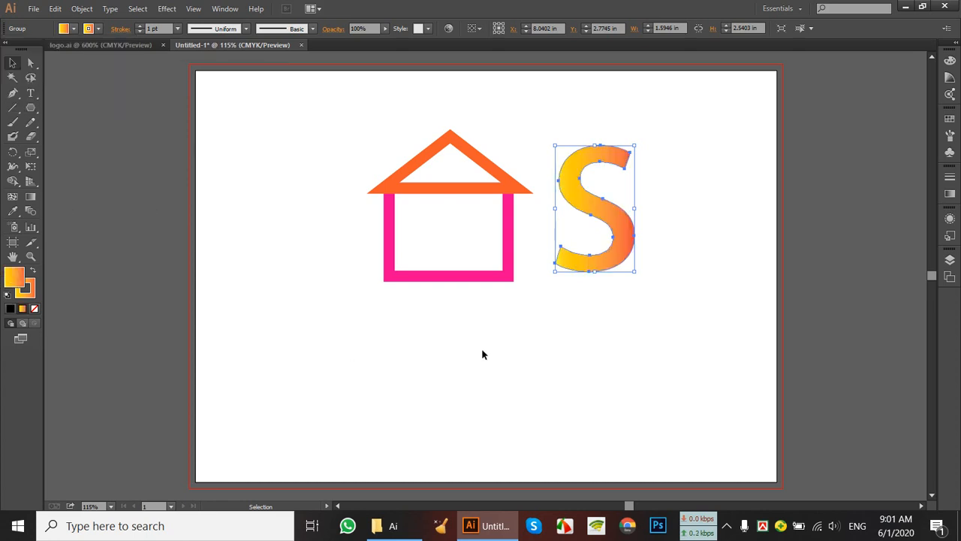
pyautogui.click(687, 188)
pyautogui.moveTo(581, 151); pyautogui.dragTo(584, 193)
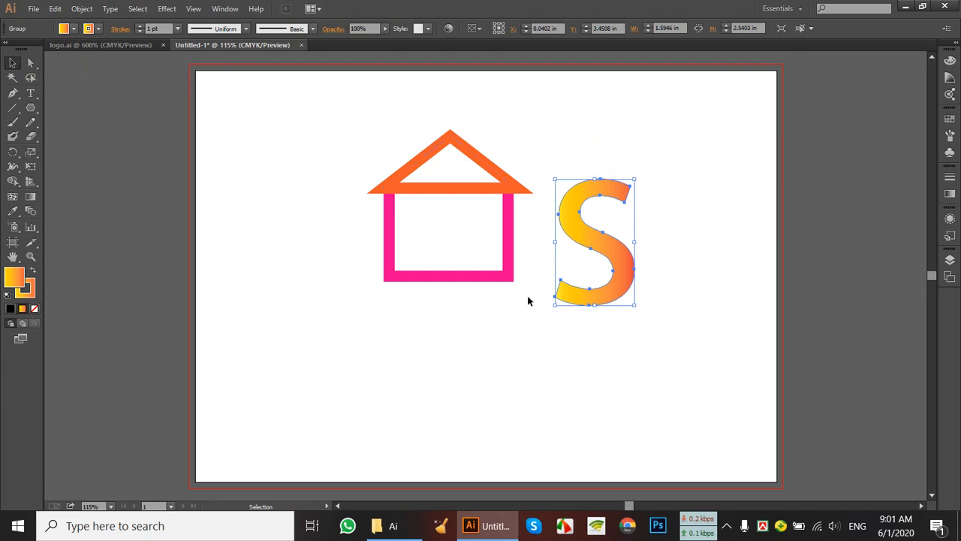
pyautogui.press('Delete')
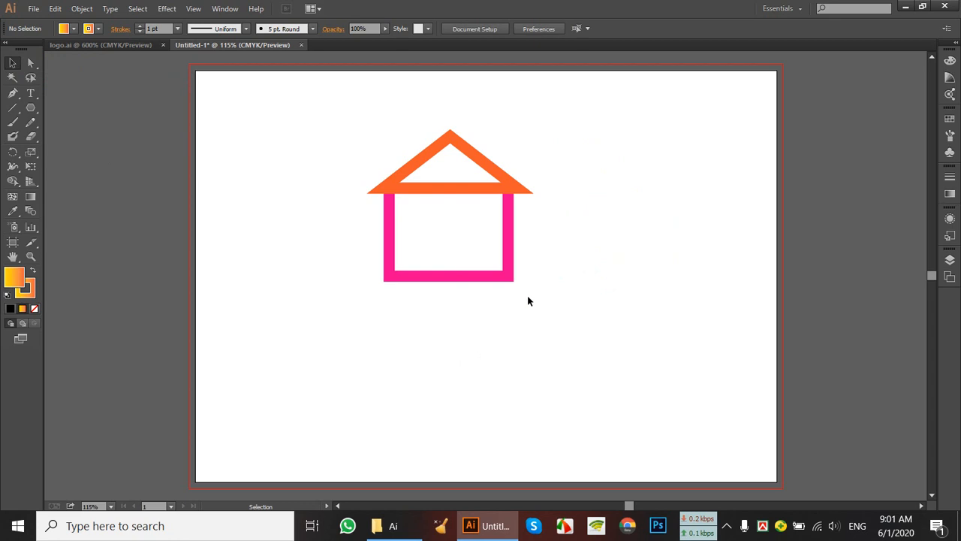
pyautogui.hotkey('ctrl', 'z')
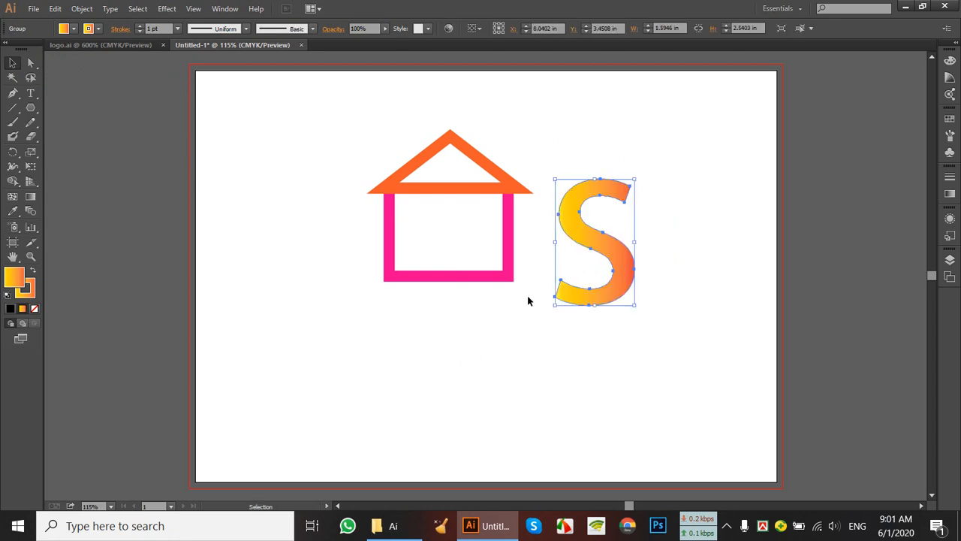
pyautogui.press('Delete')
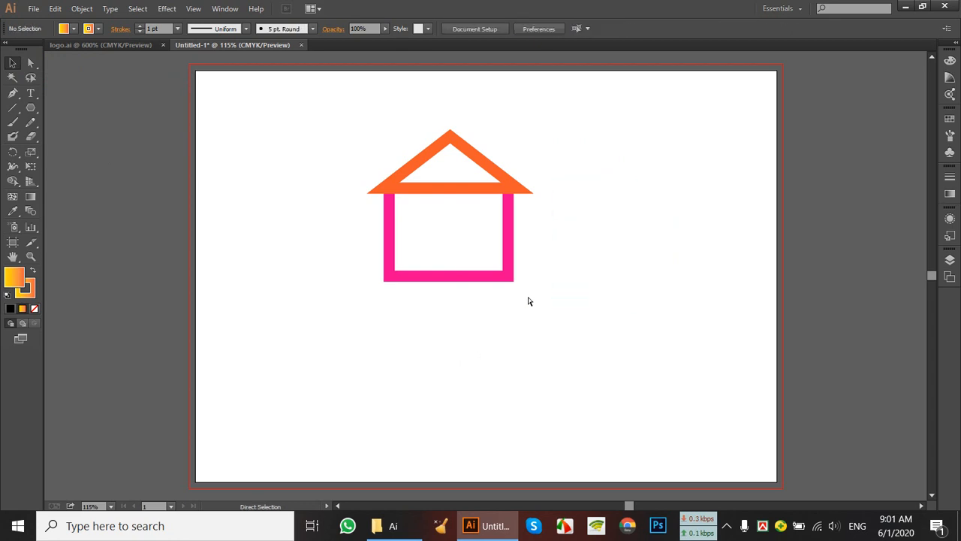
pyautogui.hotkey('ctrl', 'z')
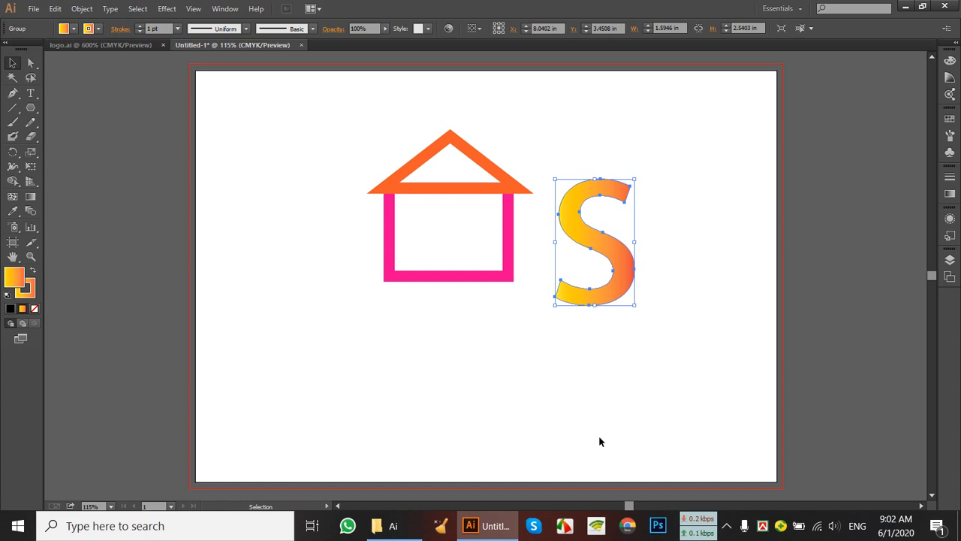
# Try to reshape the S's upper end by selecting its end anchor points directly and nudging them right, up and down
pyautogui.click(30, 66)
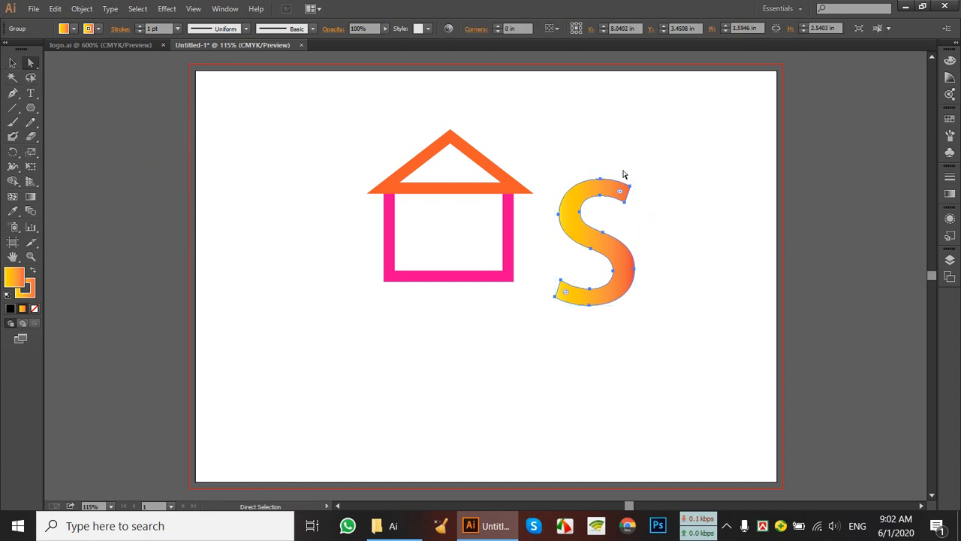
pyautogui.moveTo(622, 170); pyautogui.dragTo(664, 229)
pyautogui.press('Right')
pyautogui.press('Right')
pyautogui.press('Right')
pyautogui.press('Up')
pyautogui.press('Up')
pyautogui.press('Up')
pyautogui.press('Up')
pyautogui.press('Up')
pyautogui.press('Up')
pyautogui.press('Up')
pyautogui.press('Up')
pyautogui.press('Up')
pyautogui.press('Up')
pyautogui.press('Up')
pyautogui.press('Up')
pyautogui.press('Up')
pyautogui.press('Down')
pyautogui.press('Down')
pyautogui.press('Down')
pyautogui.press('Down')
pyautogui.press('Down')
pyautogui.press('Down')
pyautogui.press('Down')
pyautogui.press('Down')
pyautogui.press('Down')
pyautogui.press('Down')
pyautogui.press('Down')
pyautogui.press('Down')
pyautogui.press('Down')
pyautogui.press('Down')
pyautogui.press('Down')
pyautogui.press('Down')
pyautogui.press('Down')
pyautogui.press('Down')
pyautogui.press('Down')
pyautogui.press('Down')
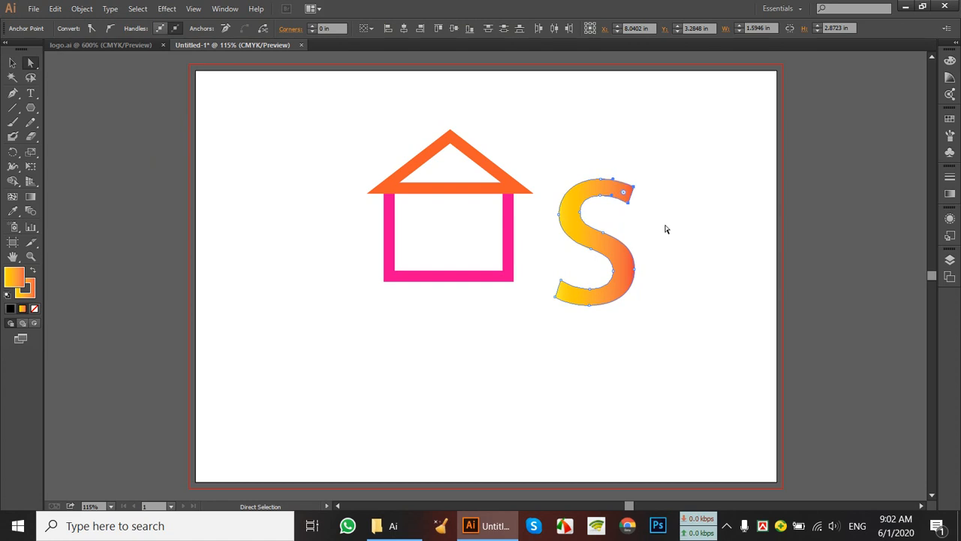
# Undo the anchor point nudges on the S's upper end and the letter's earlier downward move
pyautogui.hotkey('ctrl', 'z')
pyautogui.hotkey('ctrl', 'z')
pyautogui.hotkey('ctrl', 'z')
pyautogui.hotkey('ctrl', 'z')
pyautogui.hotkey('ctrl', 'z')
pyautogui.hotkey('ctrl', 'z')
pyautogui.hotkey('ctrl', 'z')
pyautogui.hotkey('ctrl', 'z')
pyautogui.hotkey('ctrl', 'z')
pyautogui.hotkey('ctrl', 'z')
pyautogui.hotkey('ctrl', 'z')
pyautogui.hotkey('ctrl', 'z')
pyautogui.hotkey('ctrl', 'z')
pyautogui.hotkey('ctrl', 'z')
pyautogui.hotkey('ctrl', 'z')
pyautogui.hotkey('ctrl', 'z')
pyautogui.hotkey('ctrl', 'z')
pyautogui.hotkey('ctrl', 'z')
pyautogui.hotkey('ctrl', 'z')
pyautogui.hotkey('ctrl', 'z')
pyautogui.hotkey('ctrl', 'z')
pyautogui.hotkey('ctrl', 'z')
pyautogui.hotkey('ctrl', 'z')
# Move the whole S down again beside the house, roughly level with the house walls
pyautogui.press('Down')
pyautogui.press('Down')
pyautogui.press('Down')
pyautogui.press('Down')
pyautogui.press('Down')
pyautogui.press('Down')
pyautogui.press('Down')
pyautogui.press('Down')
pyautogui.press('Down')
pyautogui.press('Down')
pyautogui.press('Down')
pyautogui.press('Down')
pyautogui.press('Down')
pyautogui.press('Down')
pyautogui.press('Down')
pyautogui.press('Down')
pyautogui.press('Down')
pyautogui.press('Down')
pyautogui.press('Down')
pyautogui.press('Down')
pyautogui.press('Down')
pyautogui.press('Down')
pyautogui.press('Down')
pyautogui.press('Down')
pyautogui.press('Down')
pyautogui.press('Down')
pyautogui.press('Down')
pyautogui.press('Down')
pyautogui.press('Left')
pyautogui.press('Left')
pyautogui.press('Left')
pyautogui.press('Left')
pyautogui.hotkey('ctrl', 'z')
pyautogui.hotkey('ctrl', 'z')
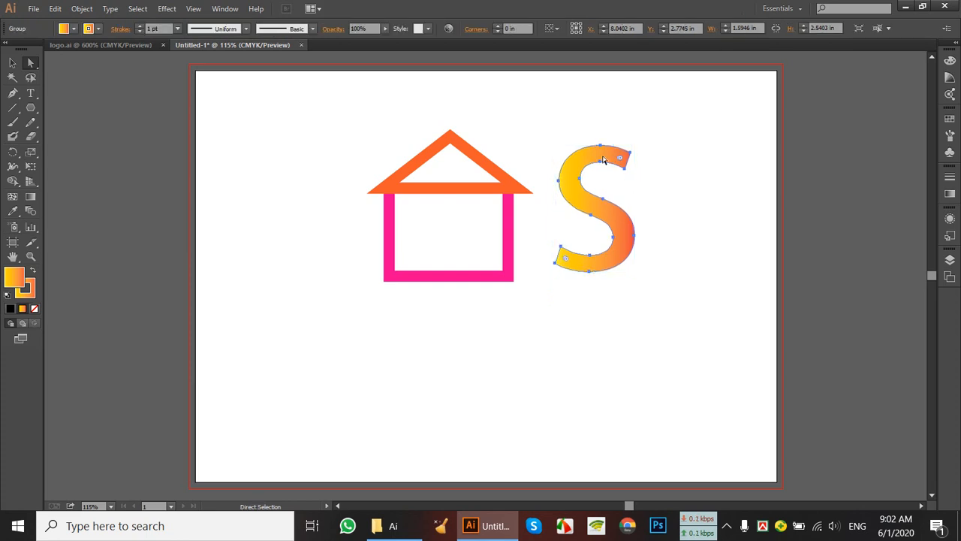
# Pull the outer corner anchor of the S's upper end up about 0.6 in and left about 0.2 in to form a pointed tip
pyautogui.moveTo(607, 151); pyautogui.dragTo(635, 188)
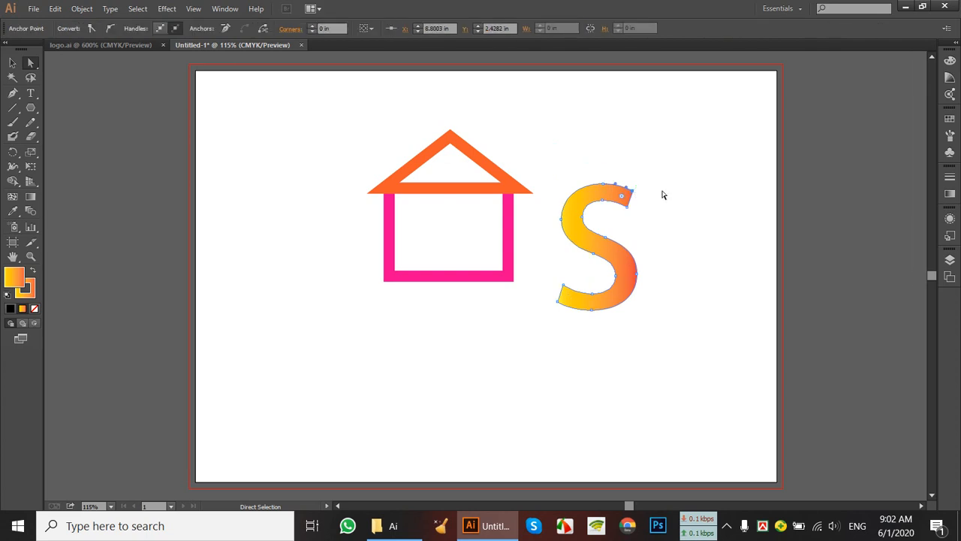
pyautogui.press('Up')
pyautogui.press('Up')
pyautogui.press('Up')
pyautogui.press('Up')
pyautogui.press('Up')
pyautogui.press('Up')
pyautogui.press('Up')
pyautogui.press('Up')
pyautogui.press('Up')
pyautogui.press('Up')
pyautogui.press('Up')
pyautogui.press('Up')
pyautogui.press('Up')
pyautogui.press('Up')
pyautogui.press('Up')
pyautogui.press('Up')
pyautogui.press('Up')
pyautogui.press('Up')
pyautogui.press('Up')
pyautogui.press('Up')
pyautogui.press('Up')
pyautogui.press('Up')
pyautogui.press('Up')
pyautogui.press('Up')
pyautogui.press('Up')
pyautogui.press('Up')
pyautogui.press('Up')
pyautogui.press('Up')
pyautogui.press('Up')
pyautogui.press('Up')
pyautogui.press('Up')
pyautogui.press('Left')
pyautogui.press('Left')
pyautogui.press('Left')
pyautogui.press('Left')
pyautogui.press('Left')
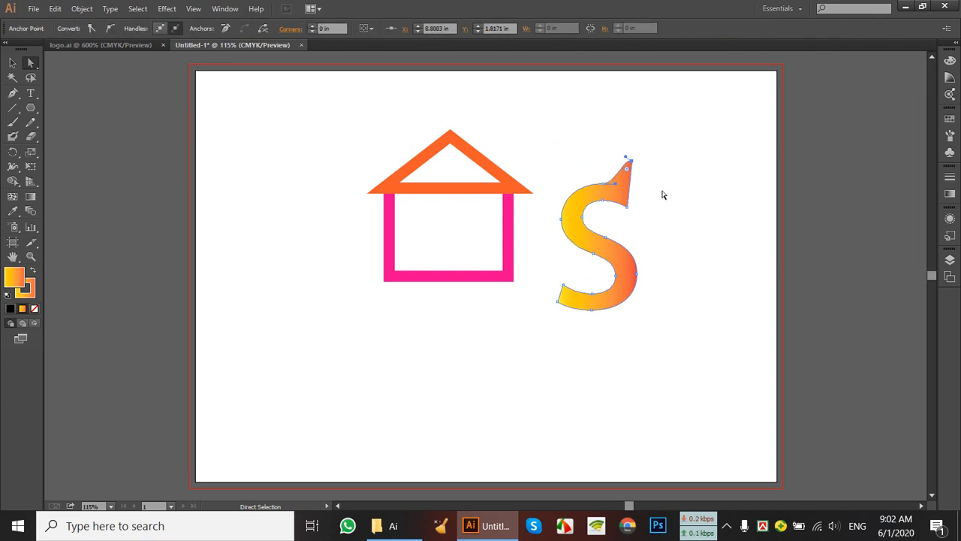
pyautogui.press('Left')
pyautogui.press('Left')
pyautogui.press('Left')
pyautogui.press('Left')
pyautogui.press('Left')
pyautogui.press('Left')
pyautogui.press('Left')
pyautogui.press('Left')
pyautogui.press('Left')
pyautogui.press('Left')
pyautogui.press('Left')
pyautogui.press('Left')
pyautogui.press('Left')
pyautogui.press('Left')
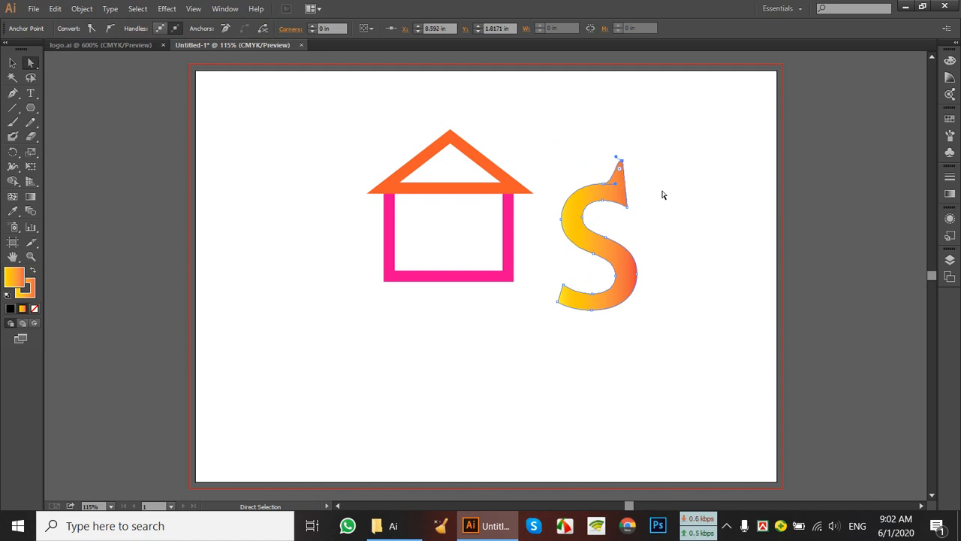
pyautogui.press('Right')
pyautogui.press('Up')
pyautogui.press('Up')
pyautogui.press('Up')
# Move the reshaped S onto the middle of the house, resting on its base line, and deselect it
pyautogui.press('v')
pyautogui.click(600, 401)
pyautogui.moveTo(586, 215); pyautogui.dragTo(436, 187)
pyautogui.click(617, 302)
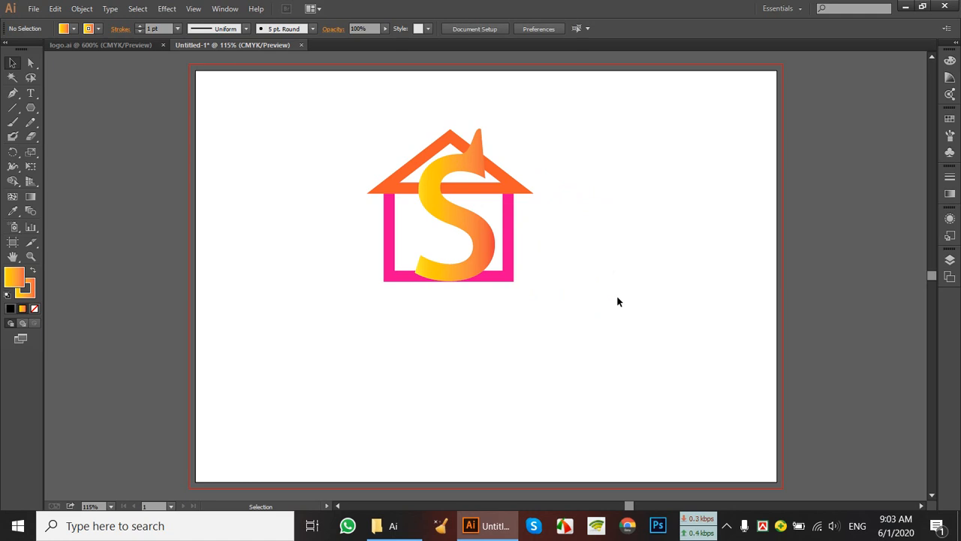
# Delete the S from the house and paint a freehand letter B about 1.44 by 1.76 in beside the roof
pyautogui.click(434, 196)
pyautogui.press('Delete')
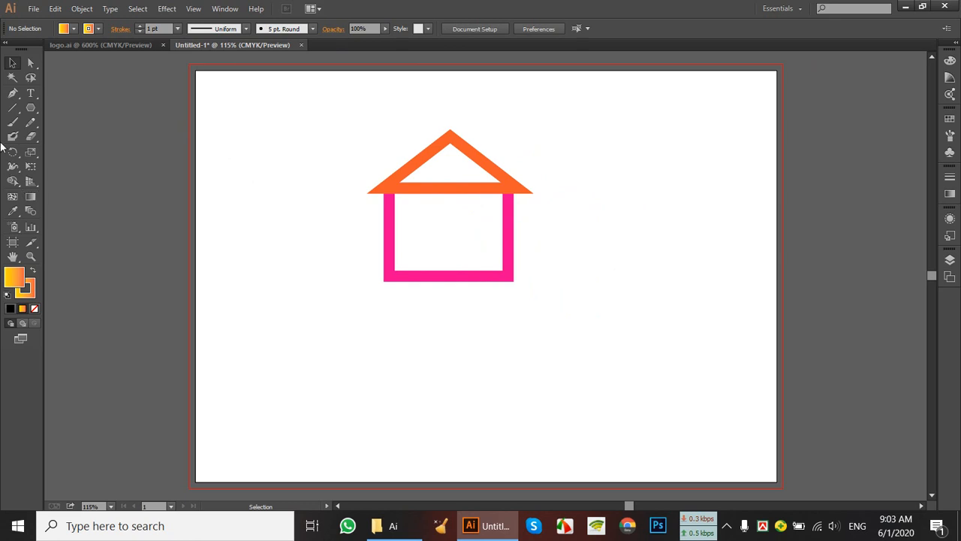
pyautogui.click(13, 121)
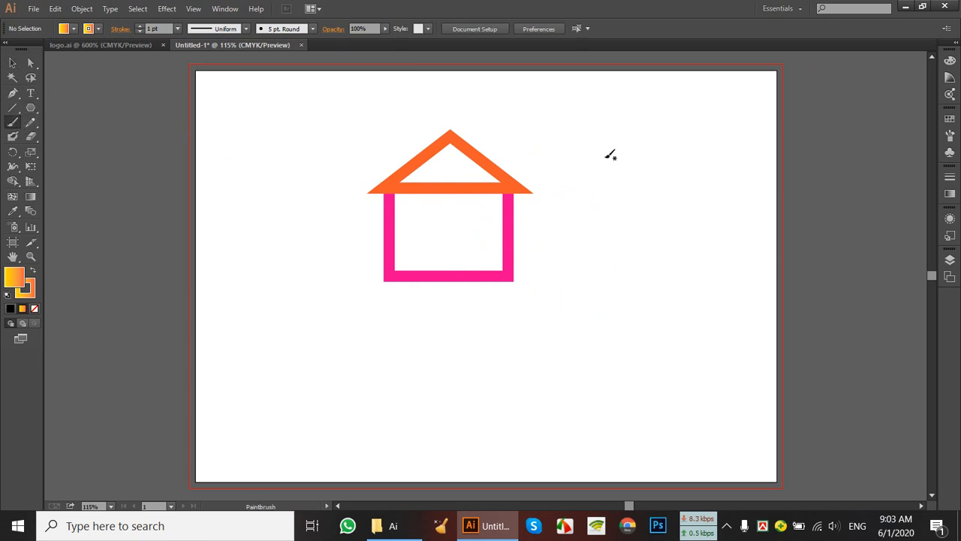
pyautogui.moveTo(591, 159)
pyautogui.mouseDown()
pyautogui.moveTo(616, 183)
pyautogui.moveTo(618, 228)
pyautogui.moveTo(612, 166)
pyautogui.moveTo(621, 147)
pyautogui.moveTo(650, 149)
pyautogui.moveTo(650, 186)
pyautogui.moveTo(625, 199)
pyautogui.moveTo(625, 183)
pyautogui.moveTo(653, 181)
pyautogui.moveTo(661, 224)
pyautogui.moveTo(623, 228)
pyautogui.mouseUp()
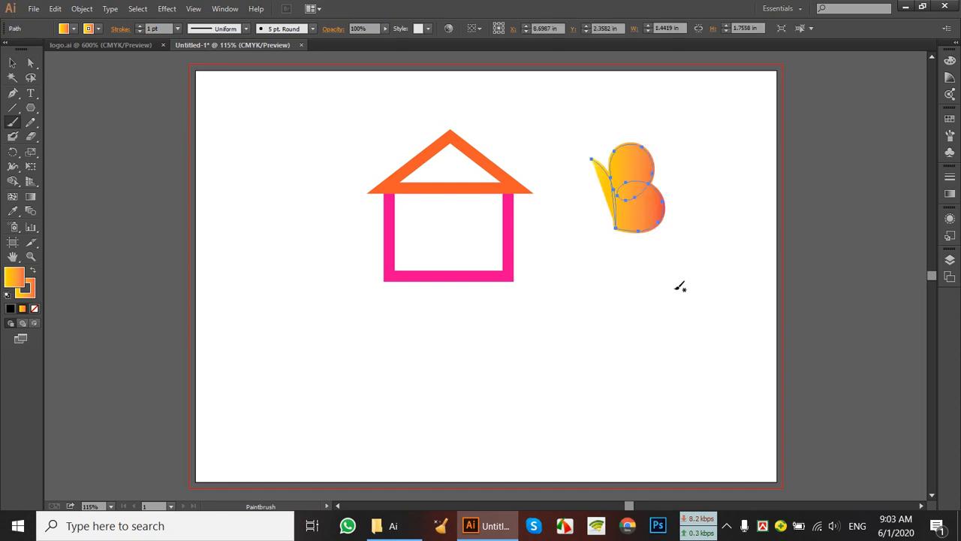
# Set the stroke of the hand-painted B to the dark red swatch
pyautogui.click(98, 27)
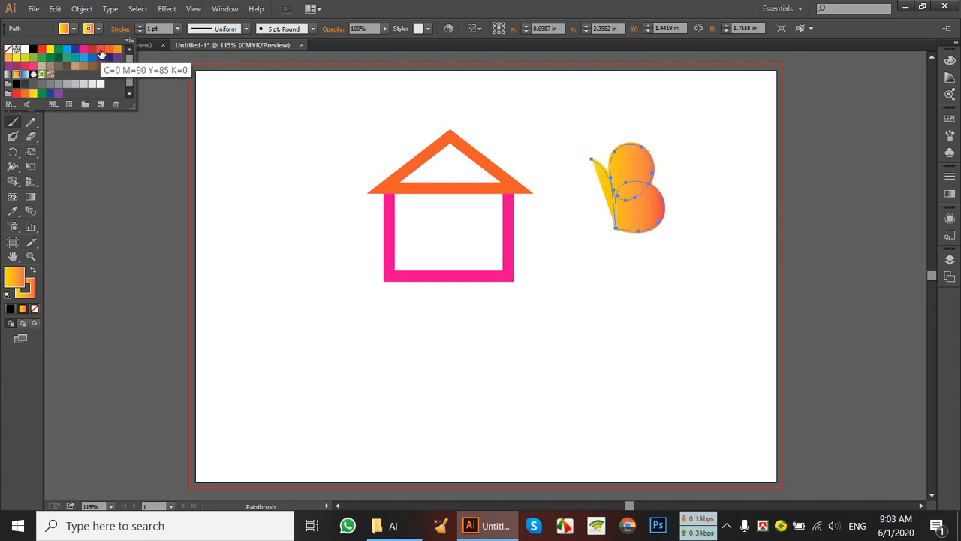
pyautogui.click(91, 49)
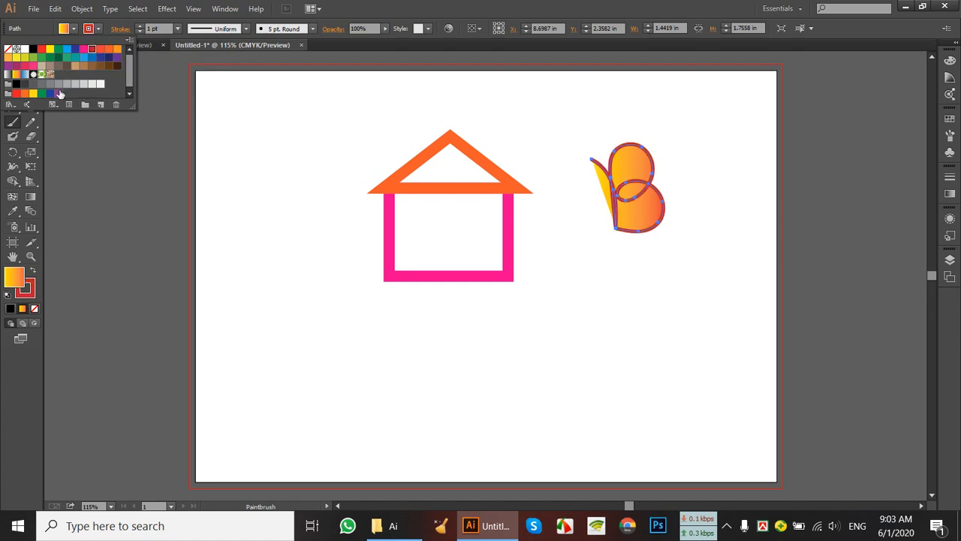
# Shift the hand-painted B about 0.05 in left and 0.06 in down
pyautogui.click(384, 9)
pyautogui.click(12, 62)
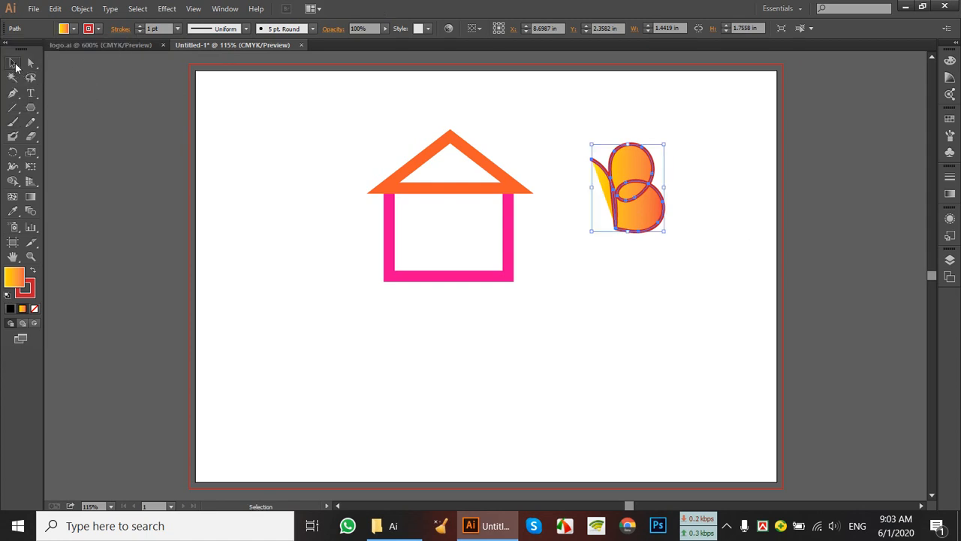
pyautogui.click(577, 304)
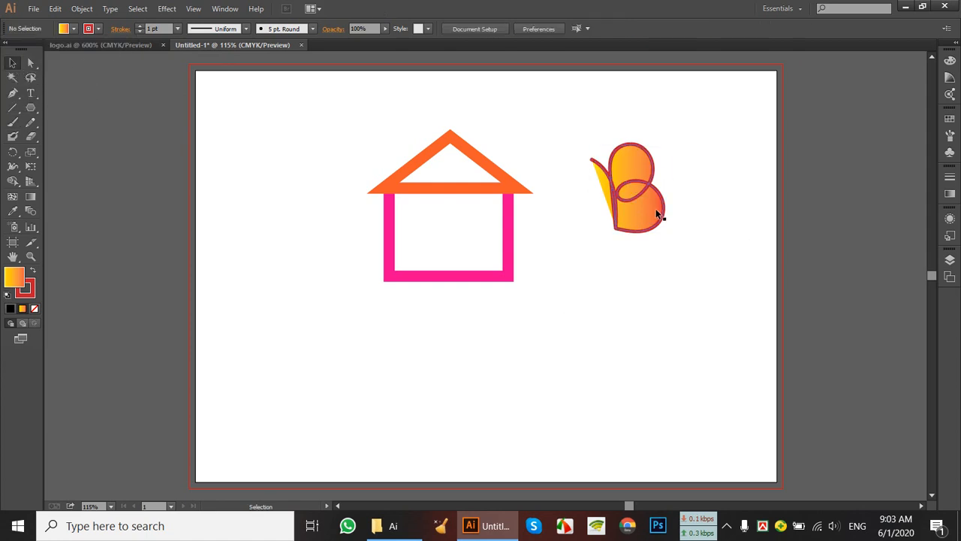
pyautogui.moveTo(646, 199)
pyautogui.mouseDown()
pyautogui.moveTo(564, 239)
pyautogui.moveTo(462, 224)
pyautogui.moveTo(644, 223)
pyautogui.moveTo(642, 191)
pyautogui.mouseUp()
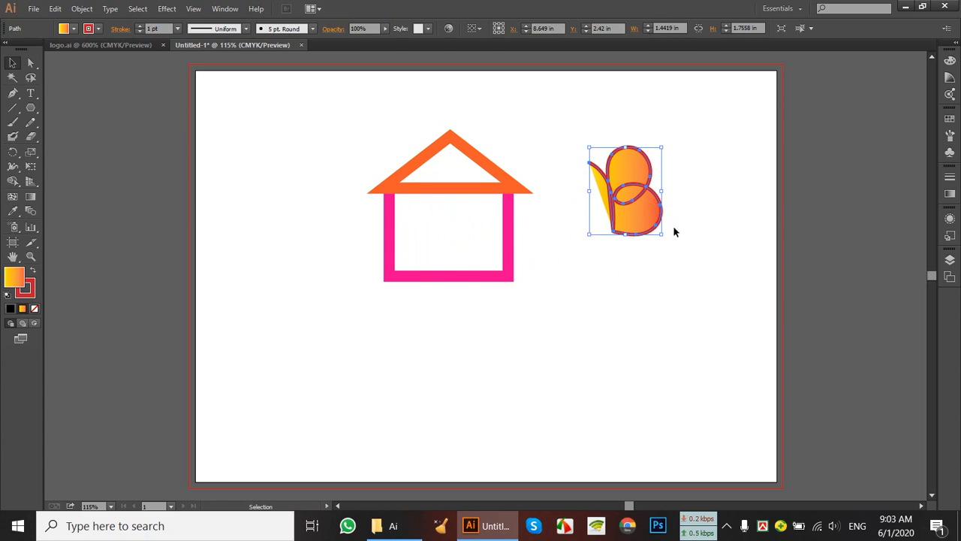
# Paint a freehand letter R about 1.79 by 2.19 in left of the house and move it about 0.3 in right and 0.4 in down
pyautogui.click(13, 123)
pyautogui.moveTo(237, 141)
pyautogui.mouseDown()
pyautogui.moveTo(239, 229)
pyautogui.moveTo(225, 135)
pyautogui.moveTo(289, 142)
pyautogui.moveTo(267, 185)
pyautogui.moveTo(234, 175)
pyautogui.moveTo(239, 167)
pyautogui.moveTo(263, 183)
pyautogui.moveTo(284, 213)
pyautogui.moveTo(317, 194)
pyautogui.mouseUp()
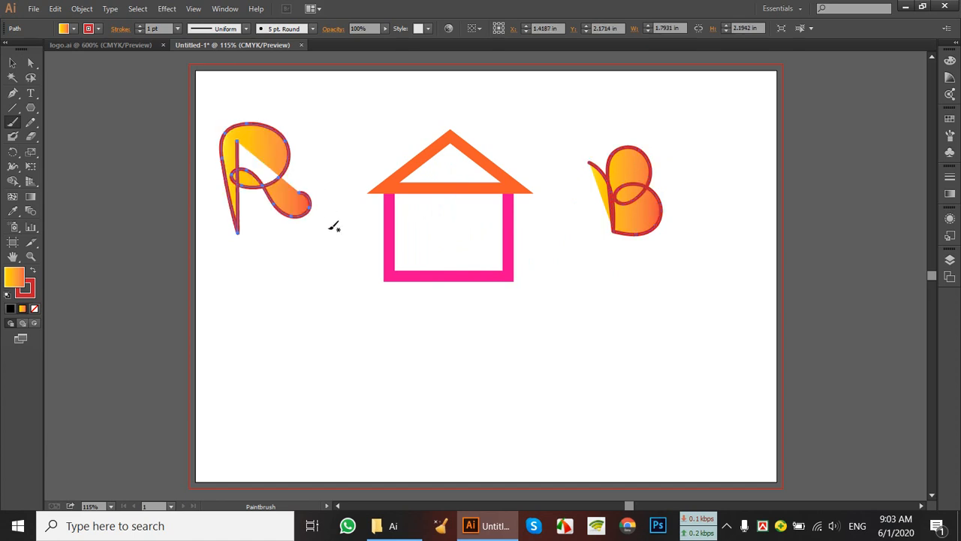
pyautogui.click(13, 63)
pyautogui.moveTo(266, 152); pyautogui.dragTo(280, 167)
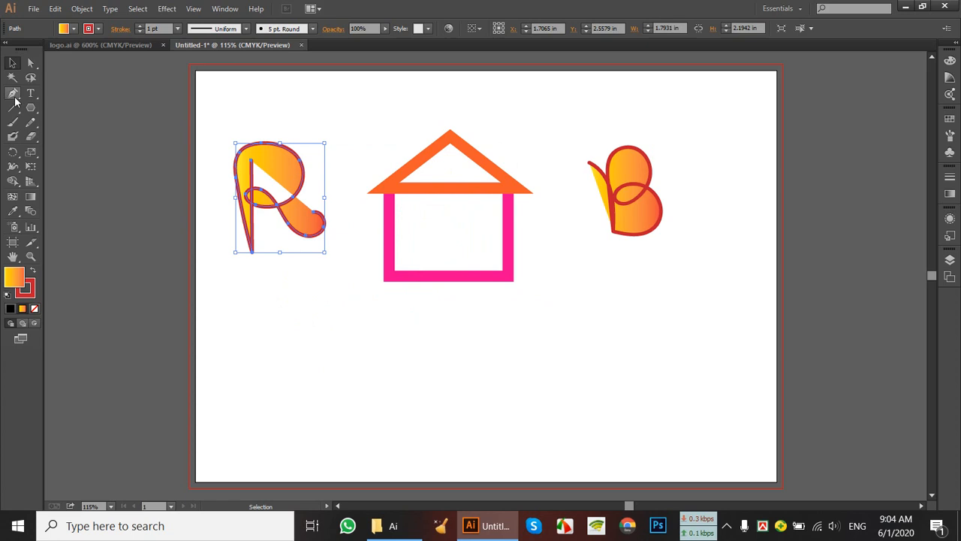
pyautogui.click(288, 339)
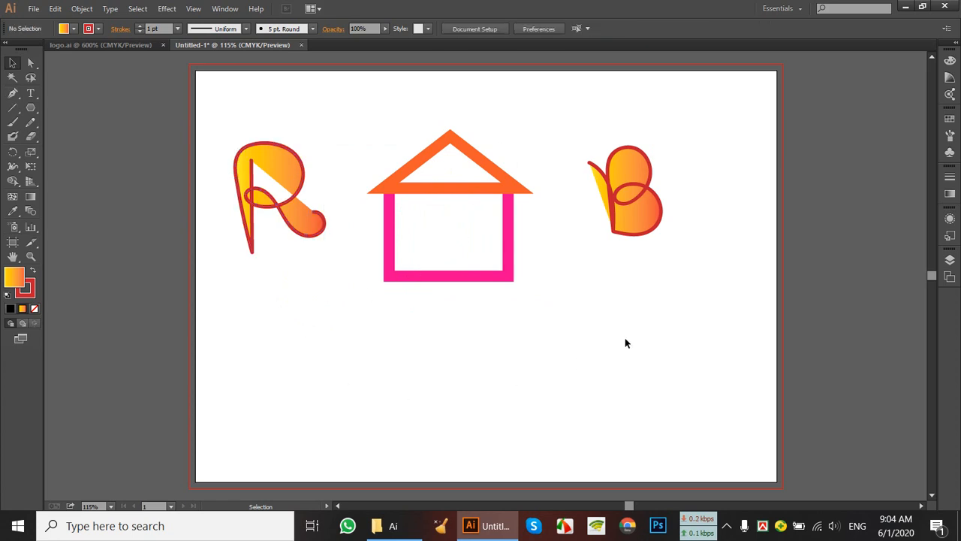
# Check the sample B in logo.ai, fill the hand-painted B with the brown swirl pattern after trying the green foliage pattern, and deselect
pyautogui.click(130, 44)
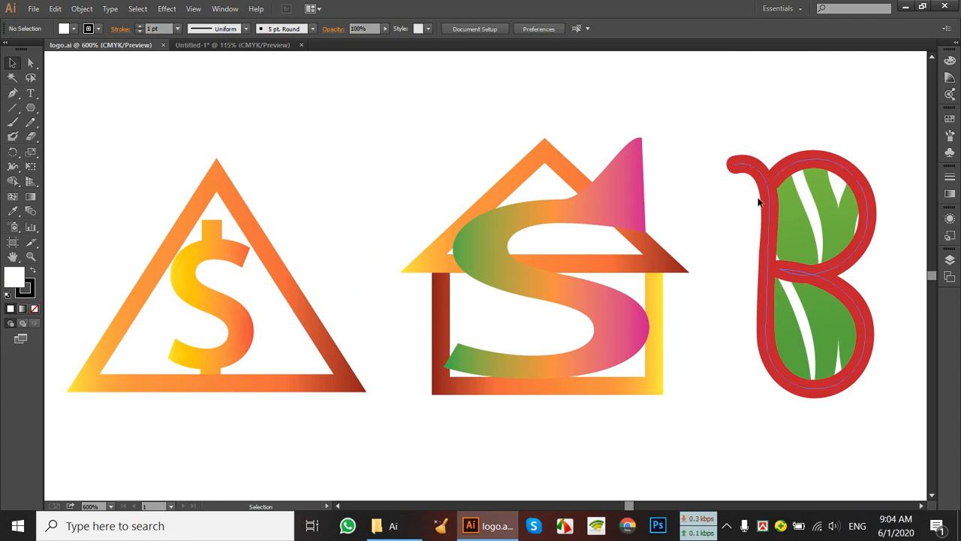
pyautogui.click(220, 45)
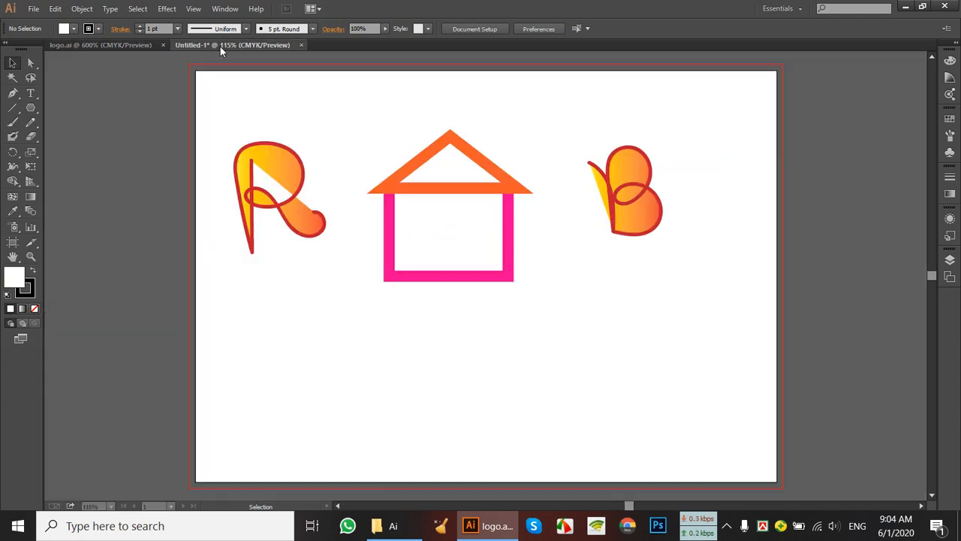
pyautogui.click(641, 177)
pyautogui.click(74, 30)
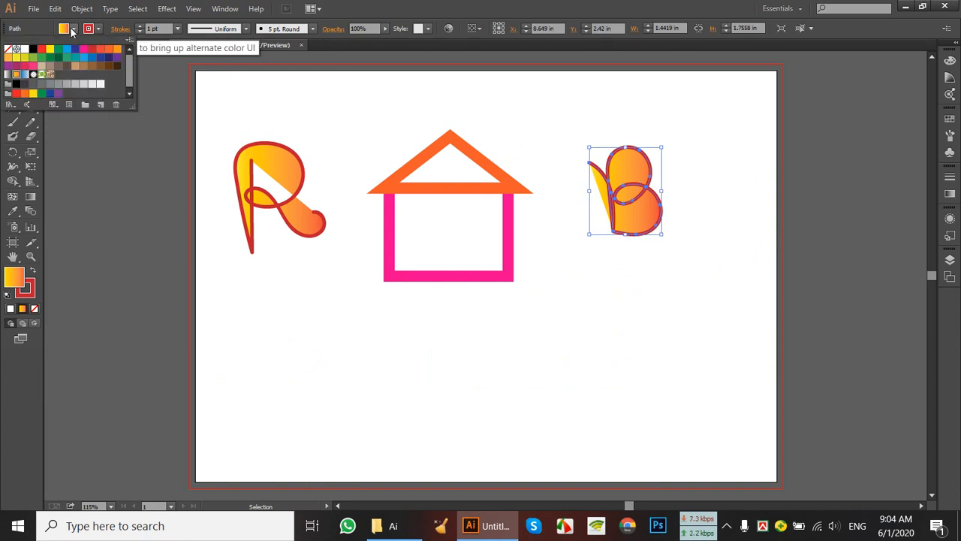
pyautogui.click(42, 74)
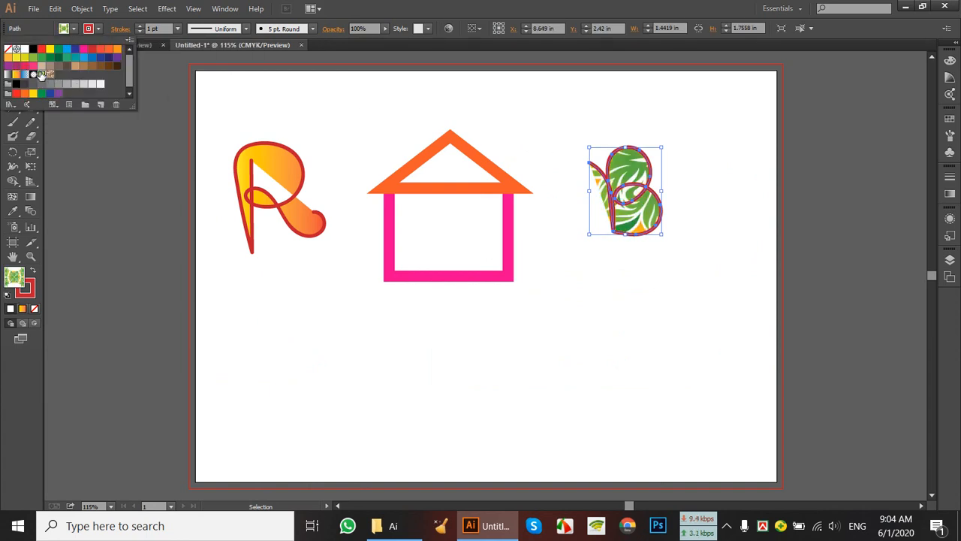
pyautogui.click(49, 74)
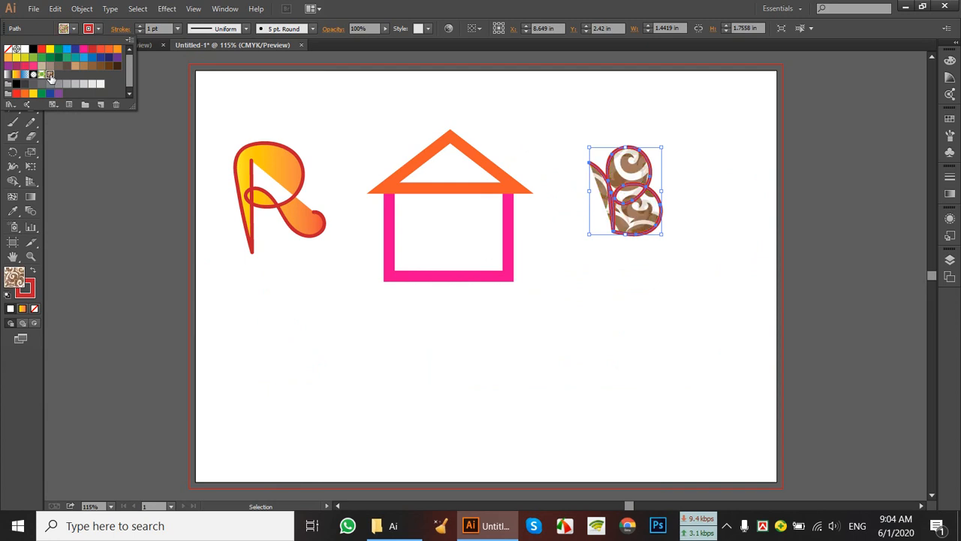
pyautogui.click(472, 368)
pyautogui.click(633, 335)
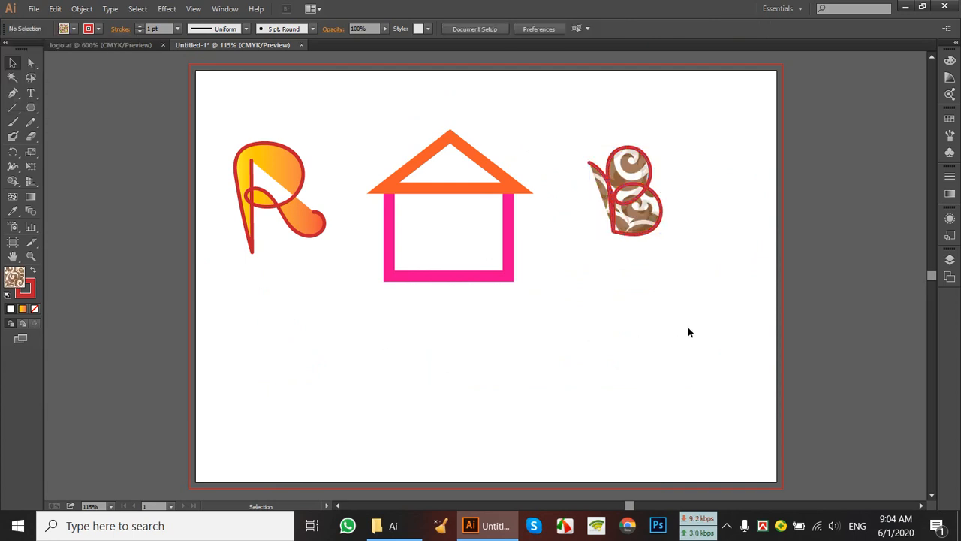